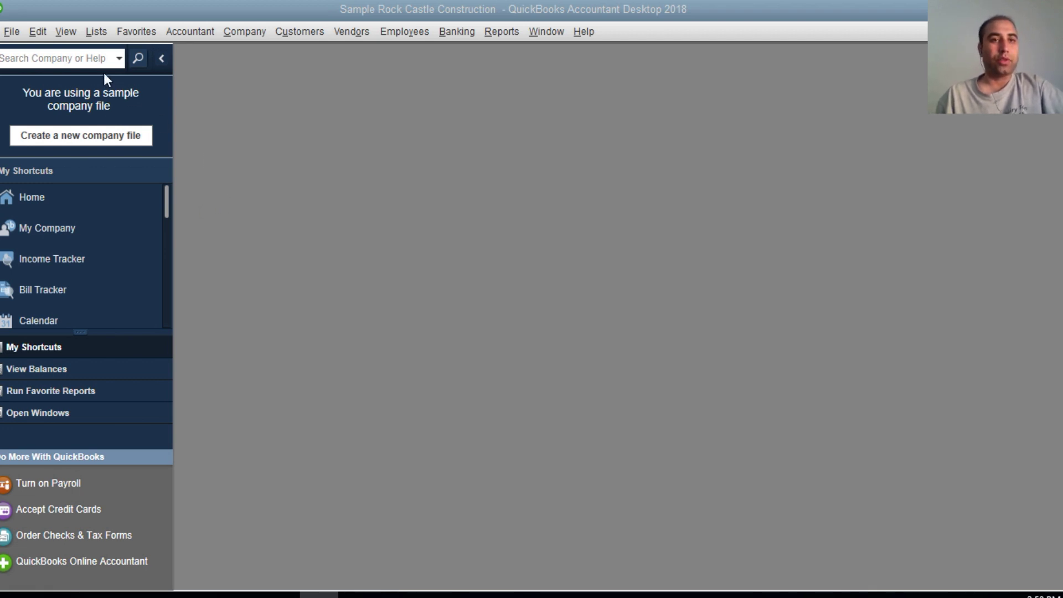
Step: Open the Sales Rep List from the Customer & Vendor Profile Lists
click(95, 35)
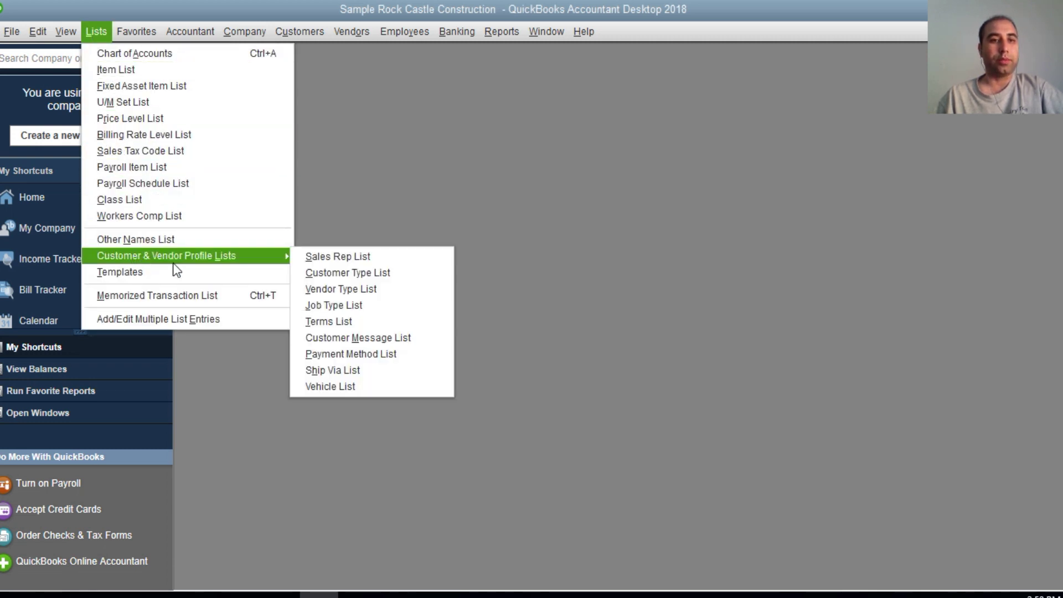
mouse_move(166, 256)
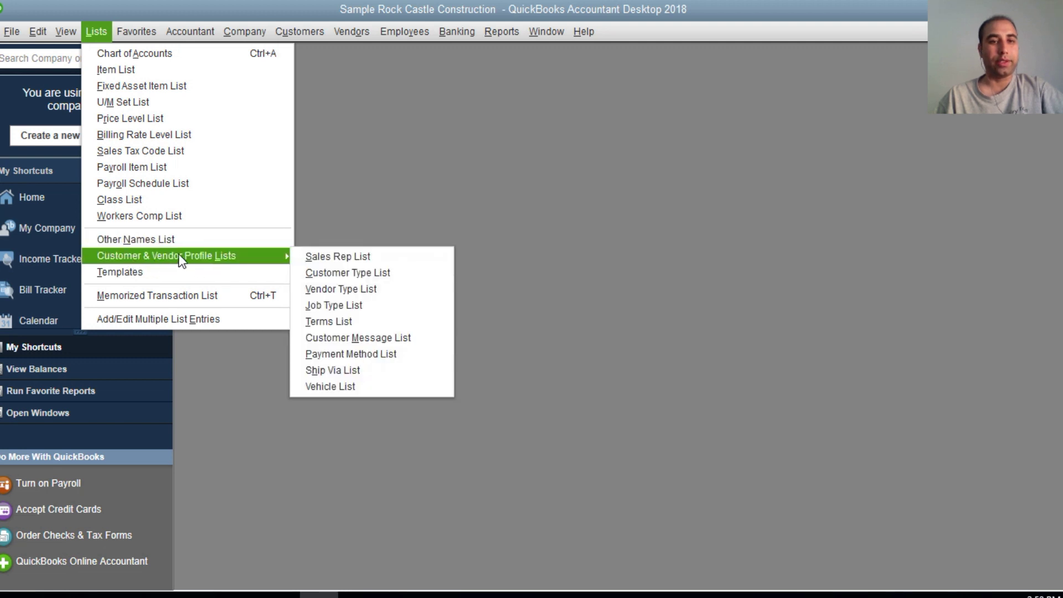
click(343, 262)
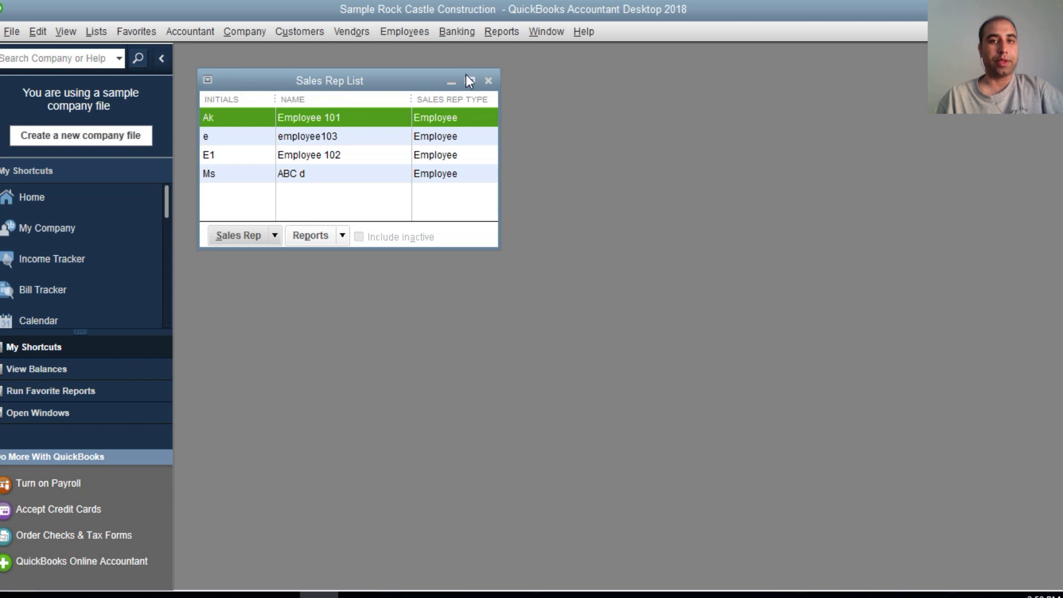
click(470, 83)
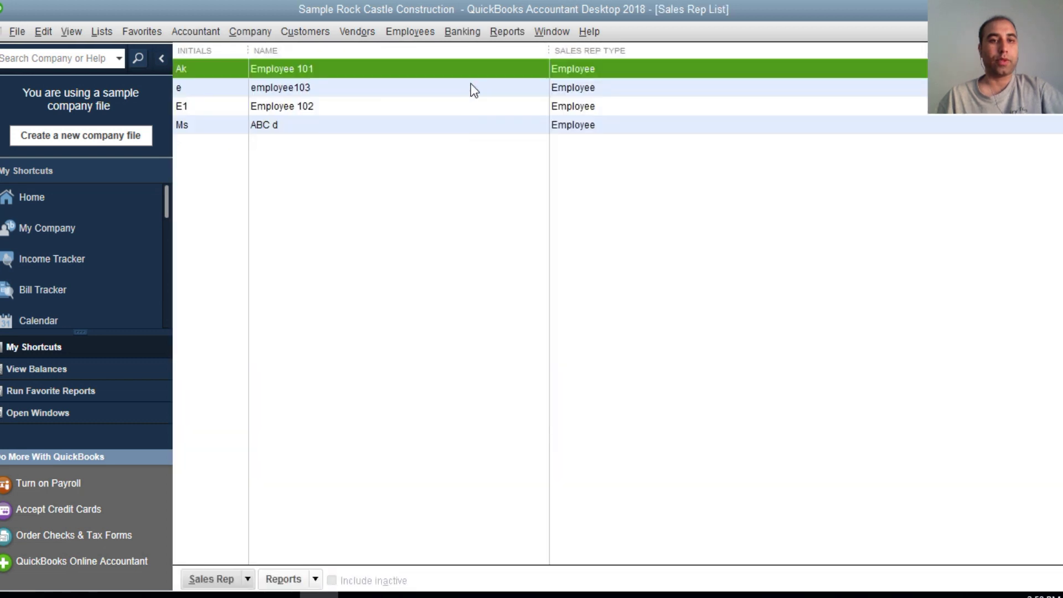
click(218, 579)
click(214, 406)
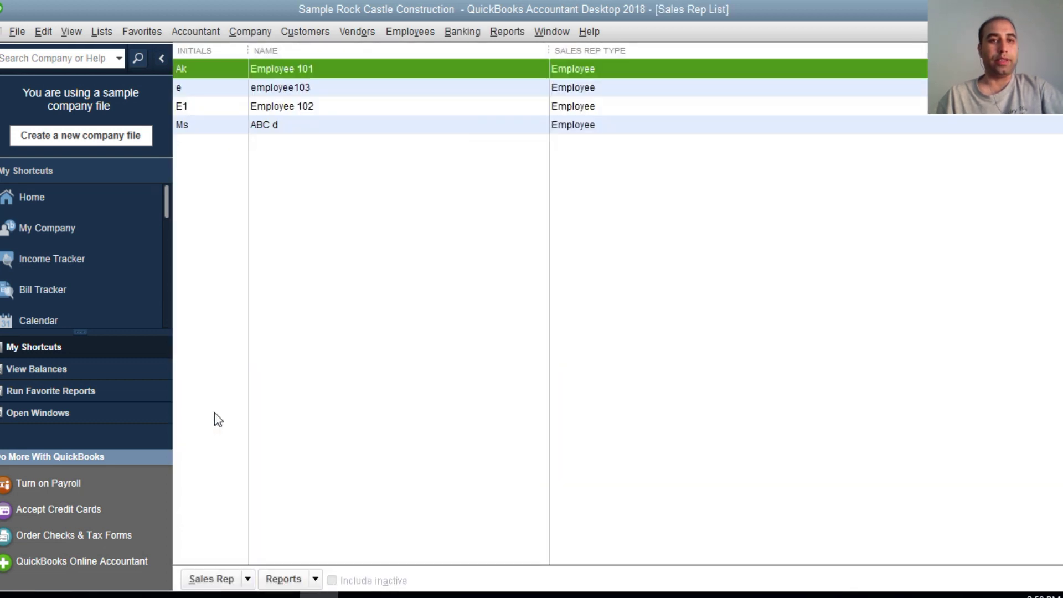
click(310, 77)
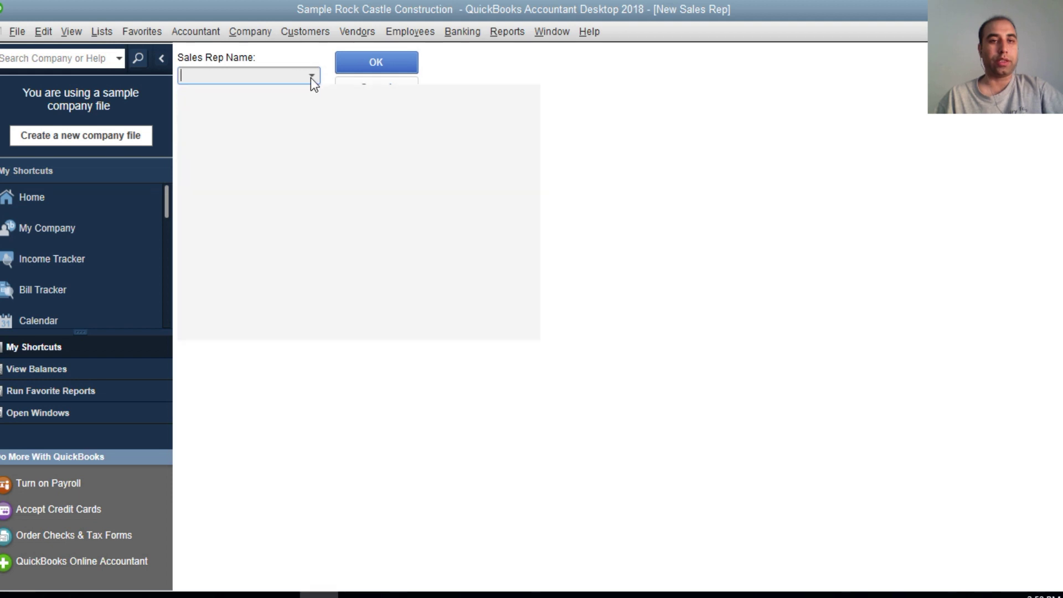
scroll(273, 155, up, 5)
scroll(273, 155, up, 5)
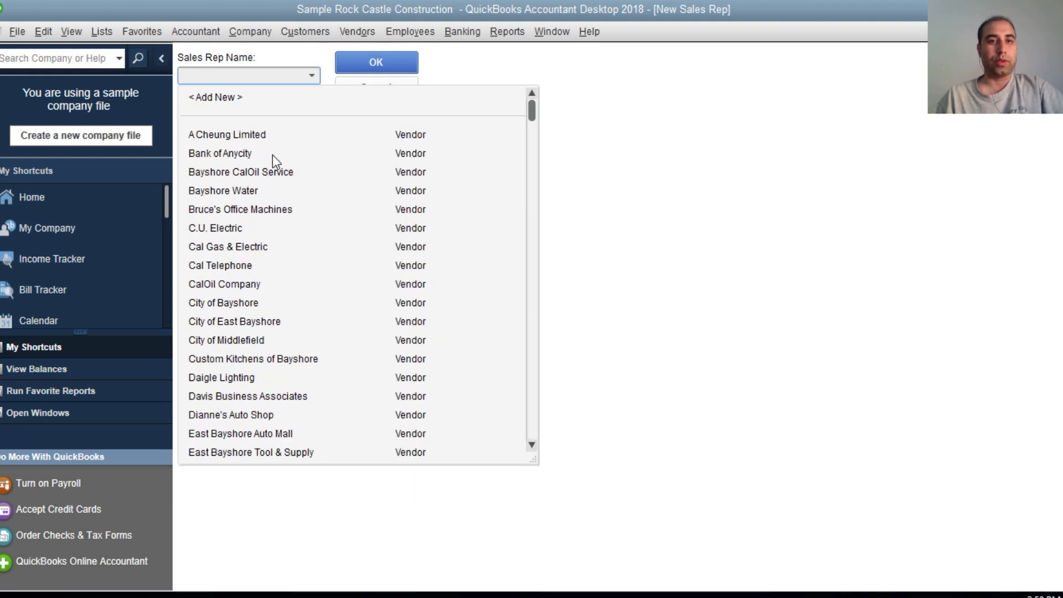
click(214, 100)
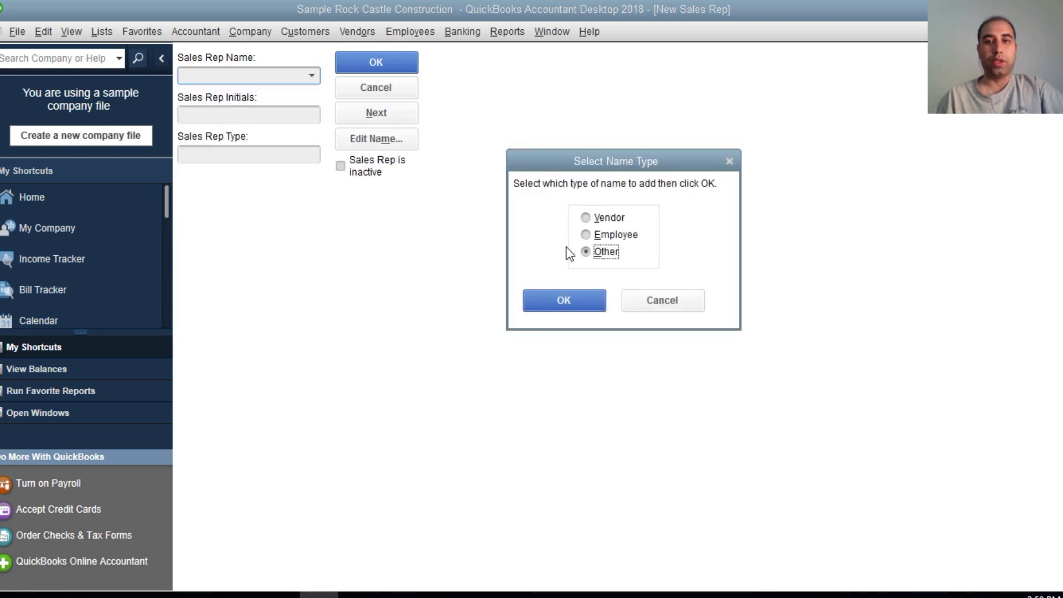
click(593, 220)
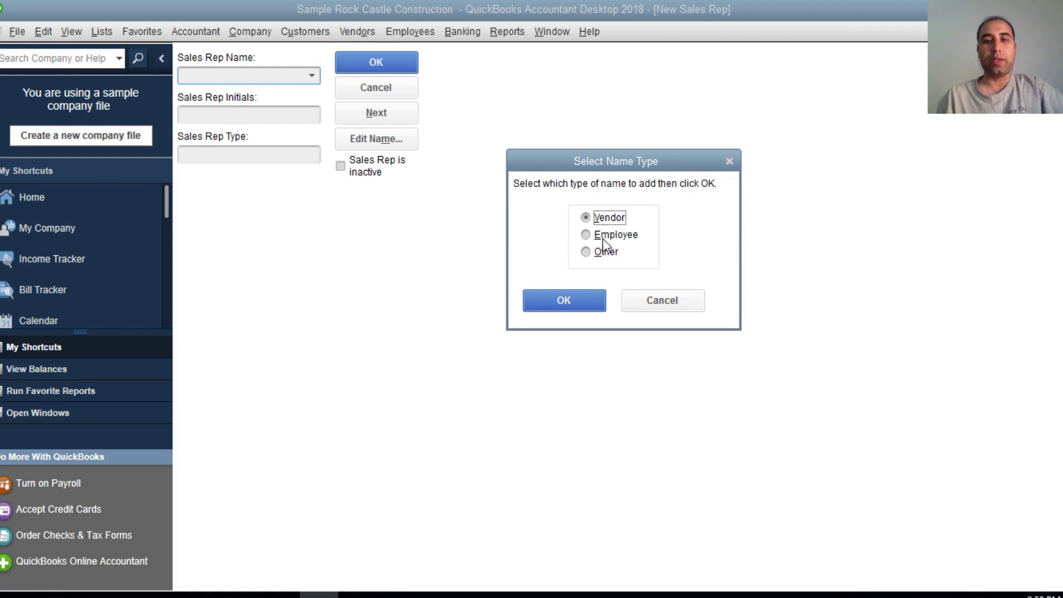
click(585, 252)
click(597, 234)
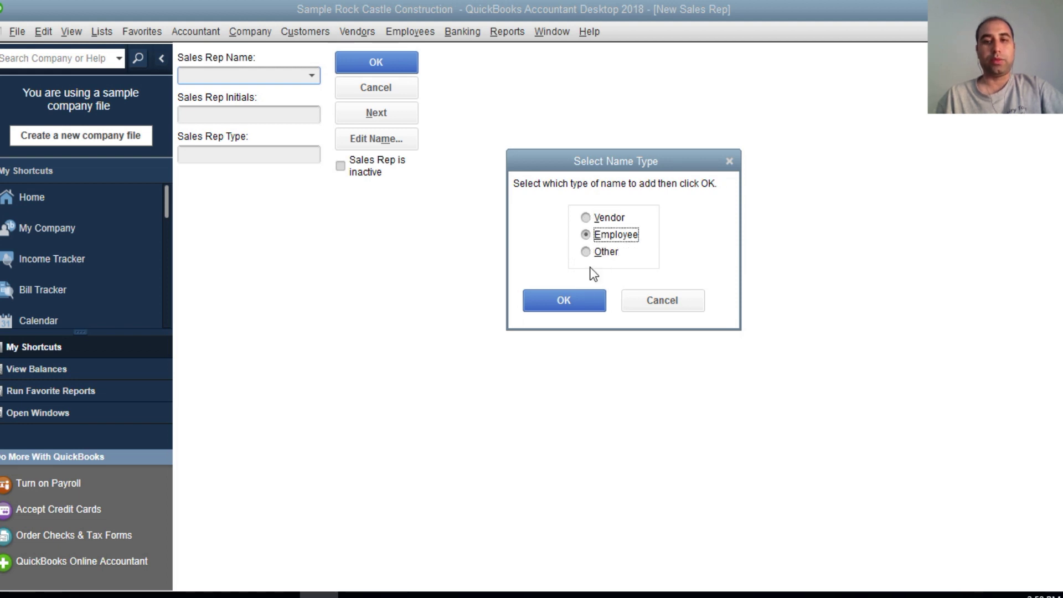
click(584, 306)
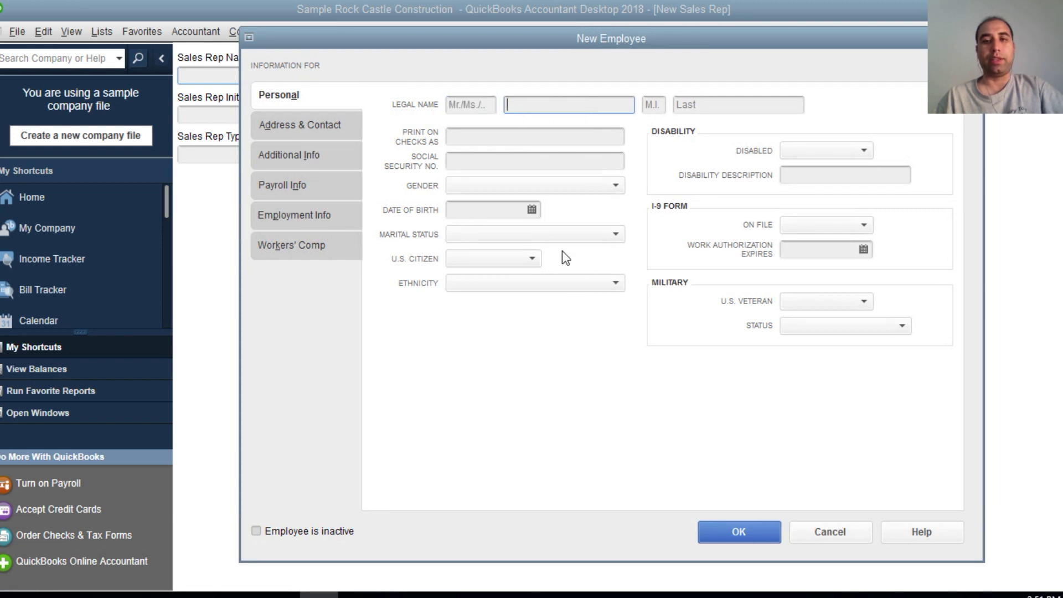
click(741, 529)
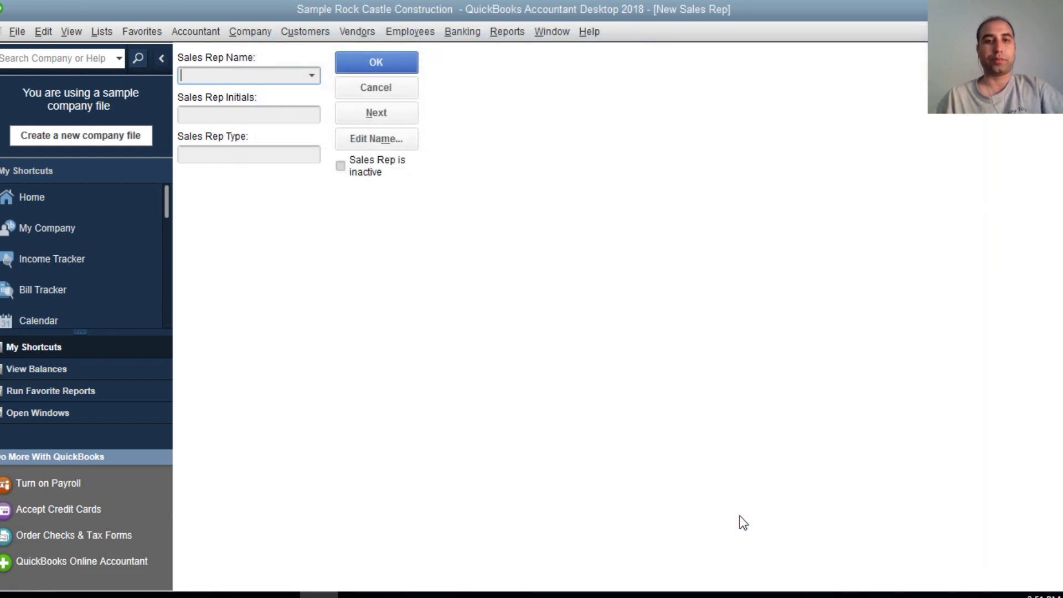
click(388, 89)
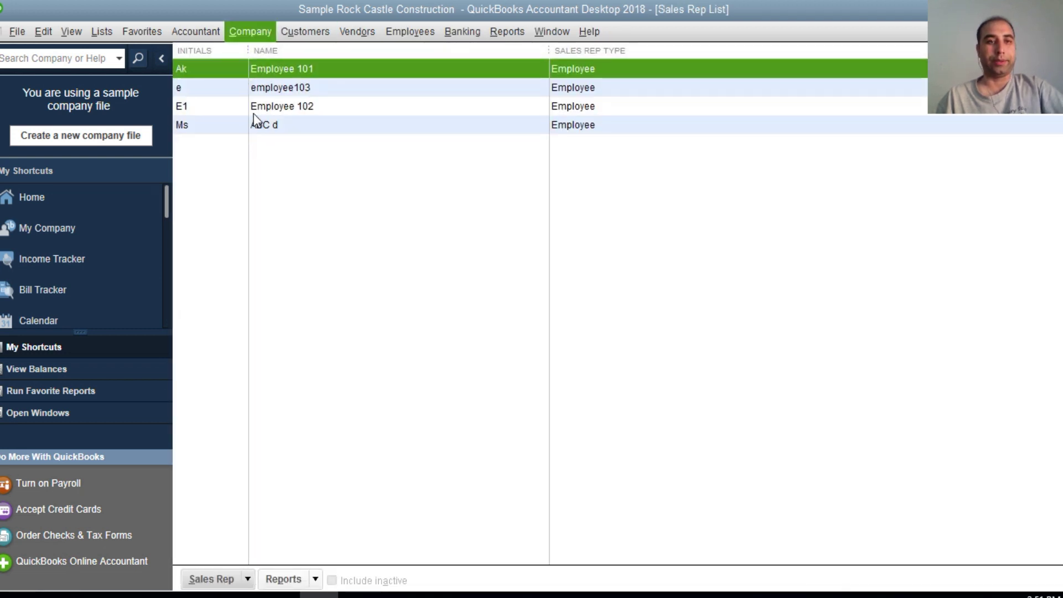
Step: Open the Templates list and edit the Copy 2 : Intuit Product Invoice template
click(96, 36)
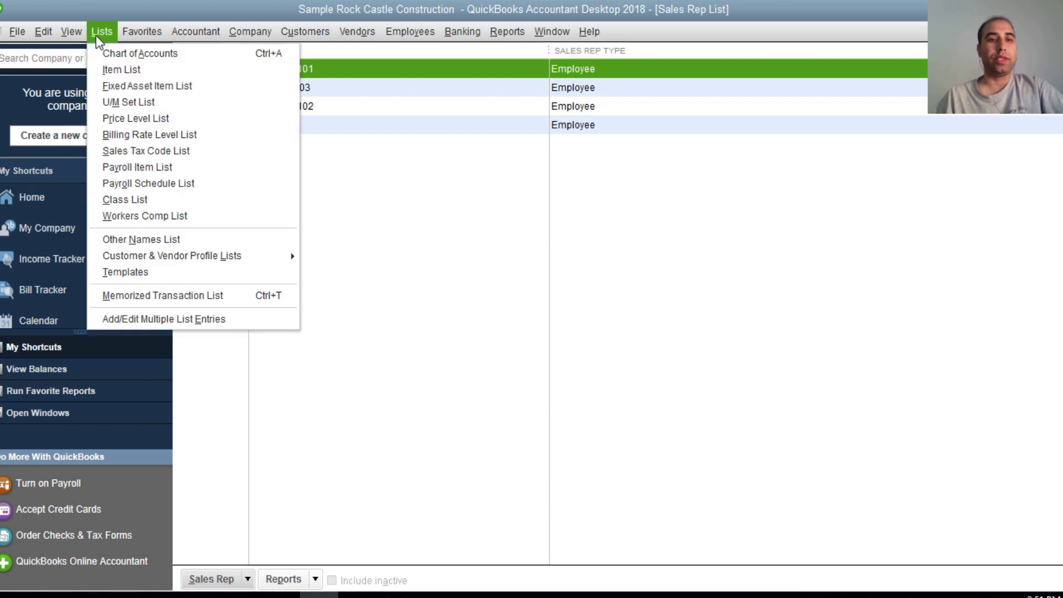
click(143, 275)
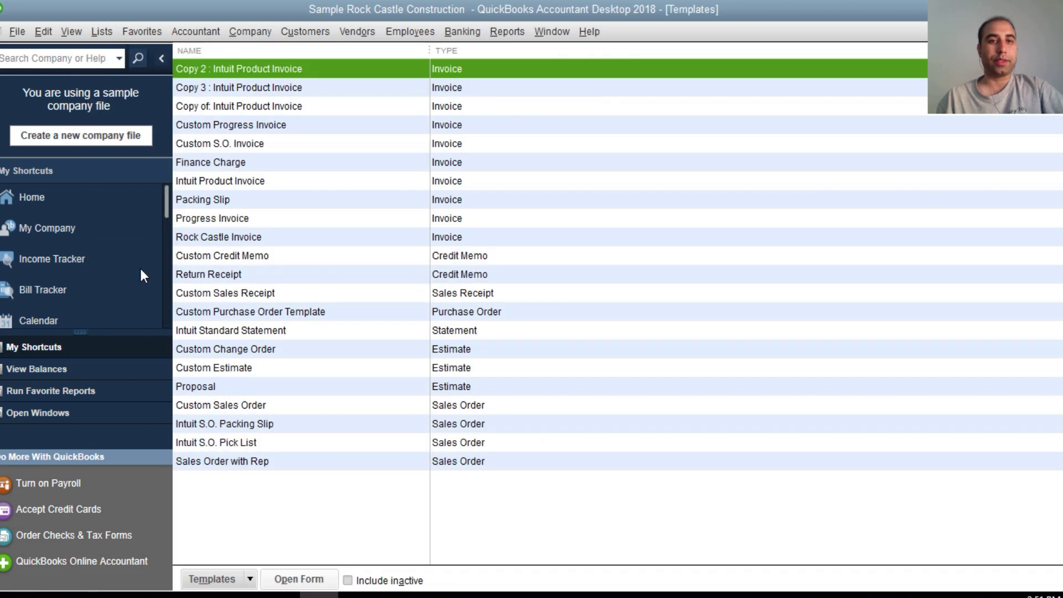
click(220, 578)
click(238, 326)
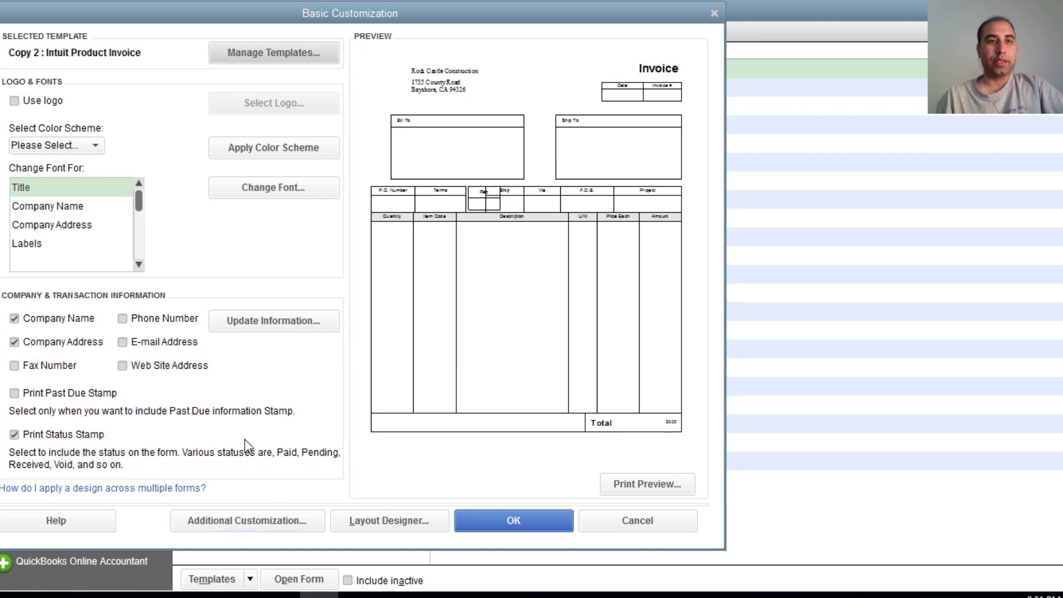
Step: Enable the REP header field for Screen and Print, accepting the overlap warning
click(246, 520)
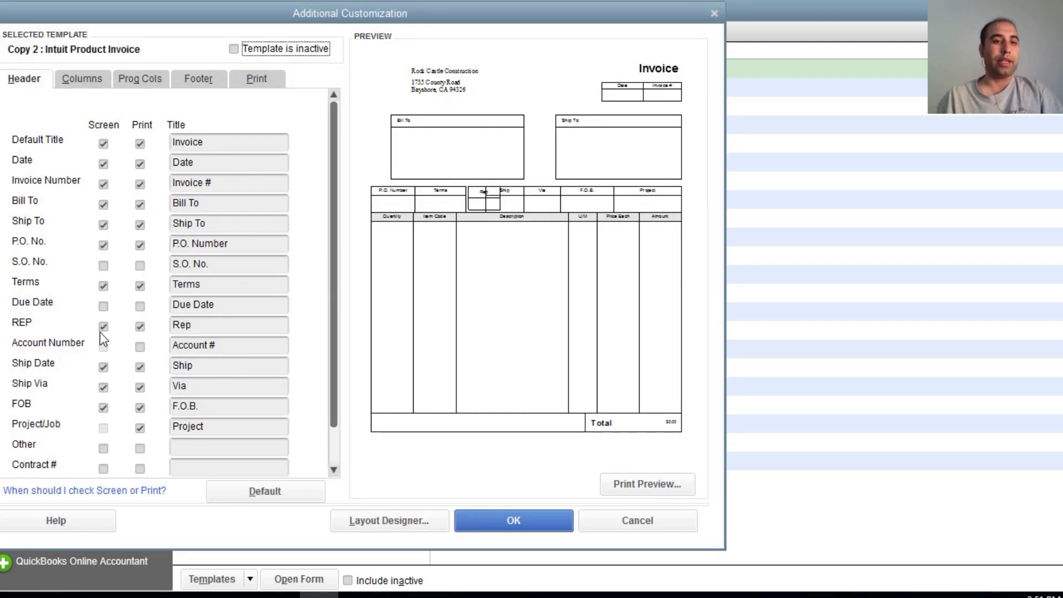
click(103, 326)
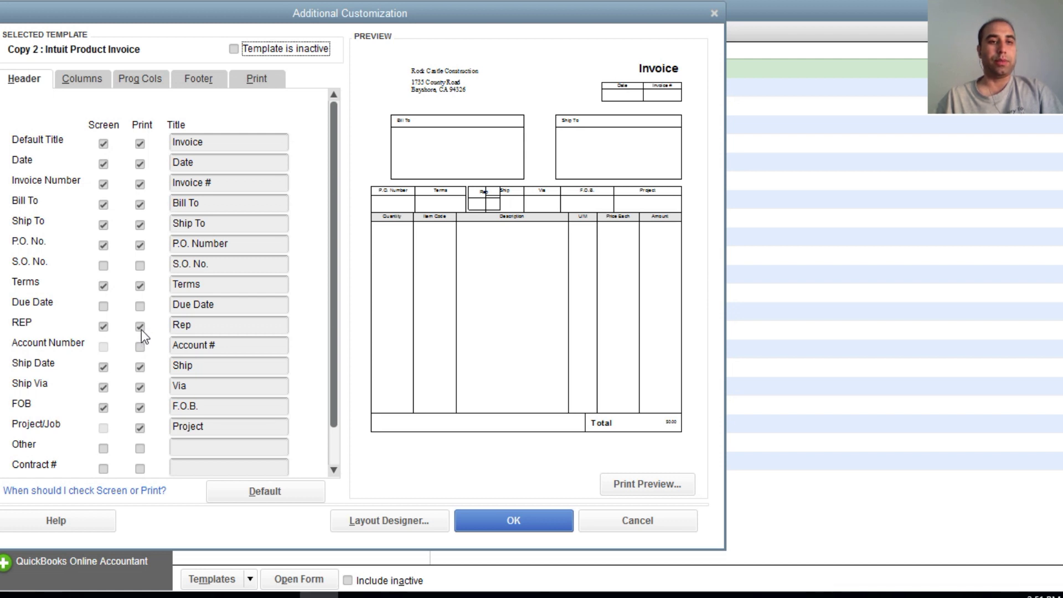
key(Return)
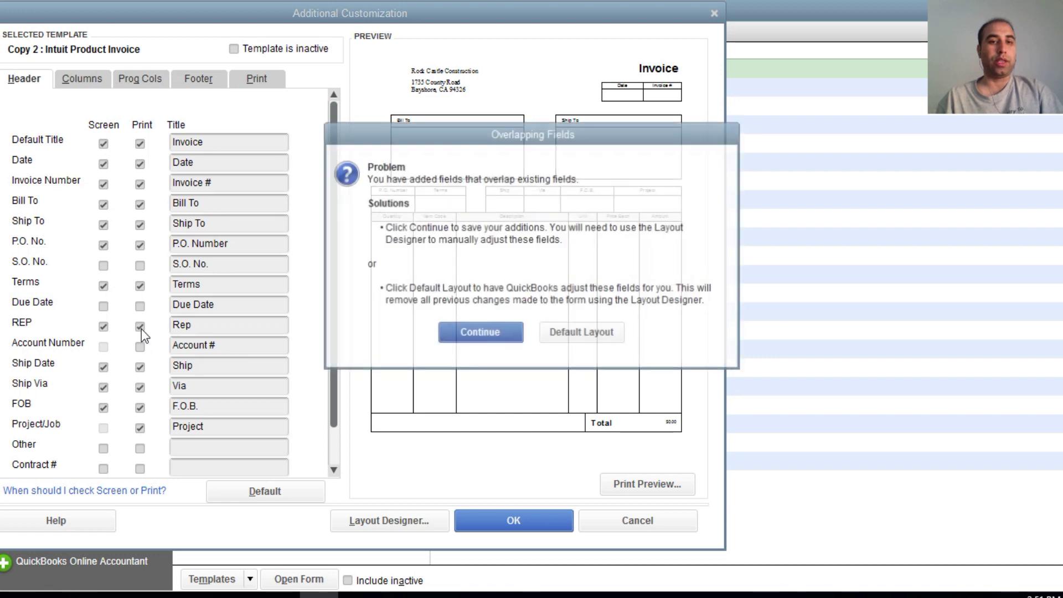
click(478, 332)
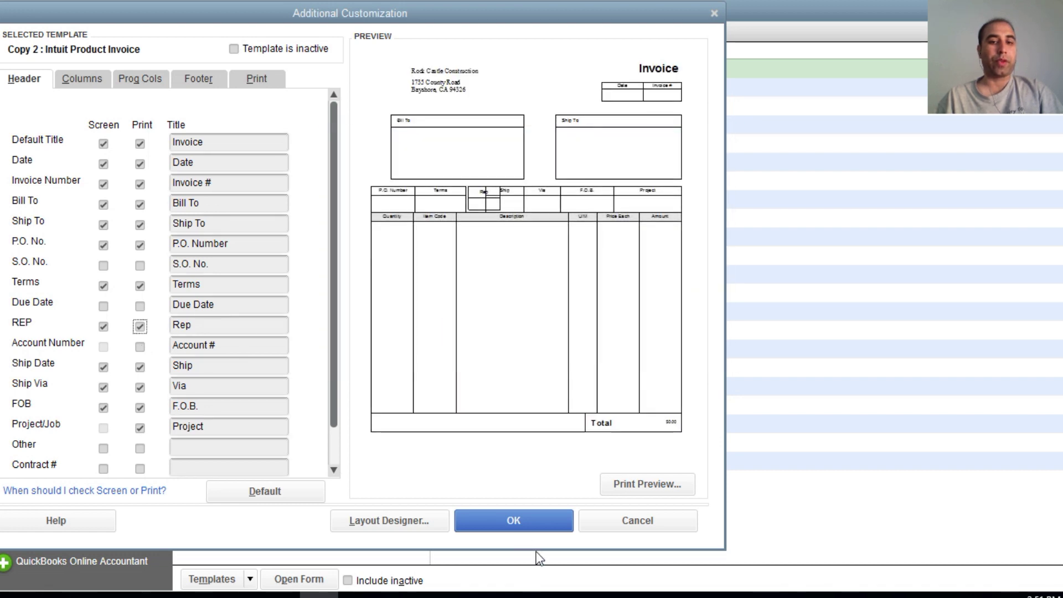
click(529, 526)
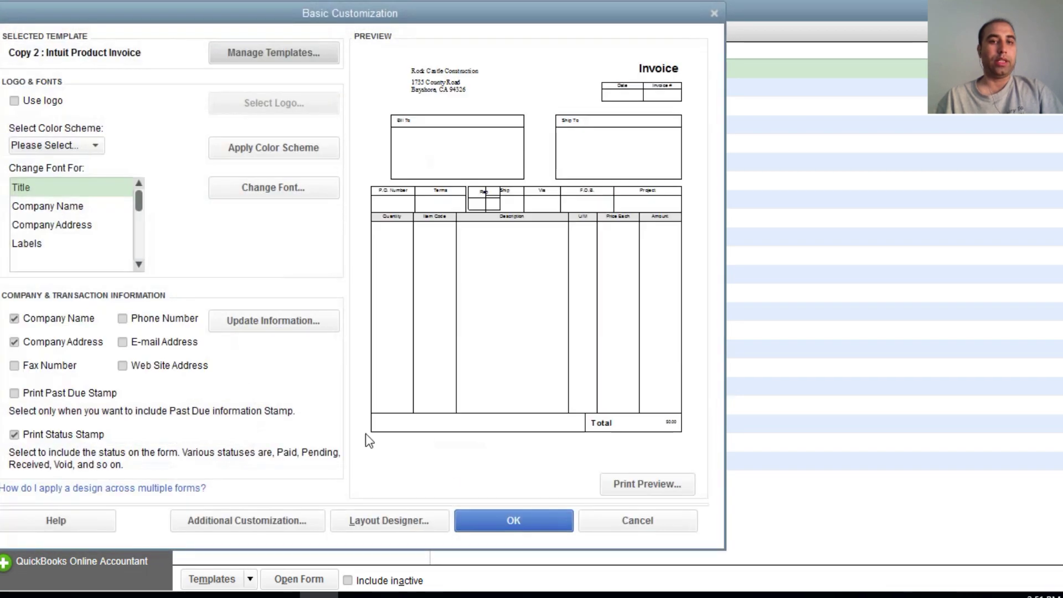
click(513, 522)
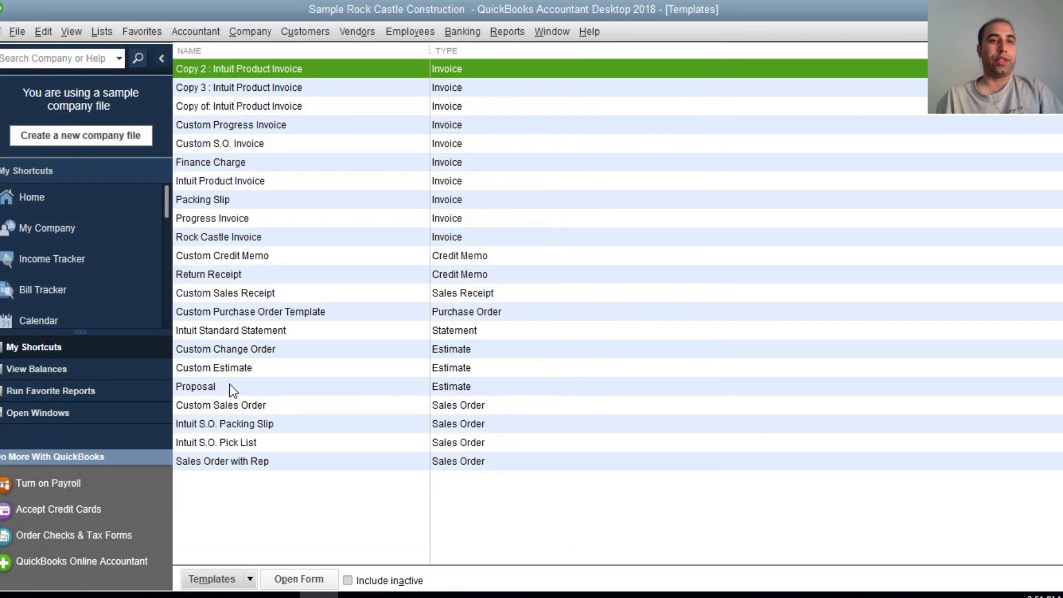
click(102, 32)
click(118, 54)
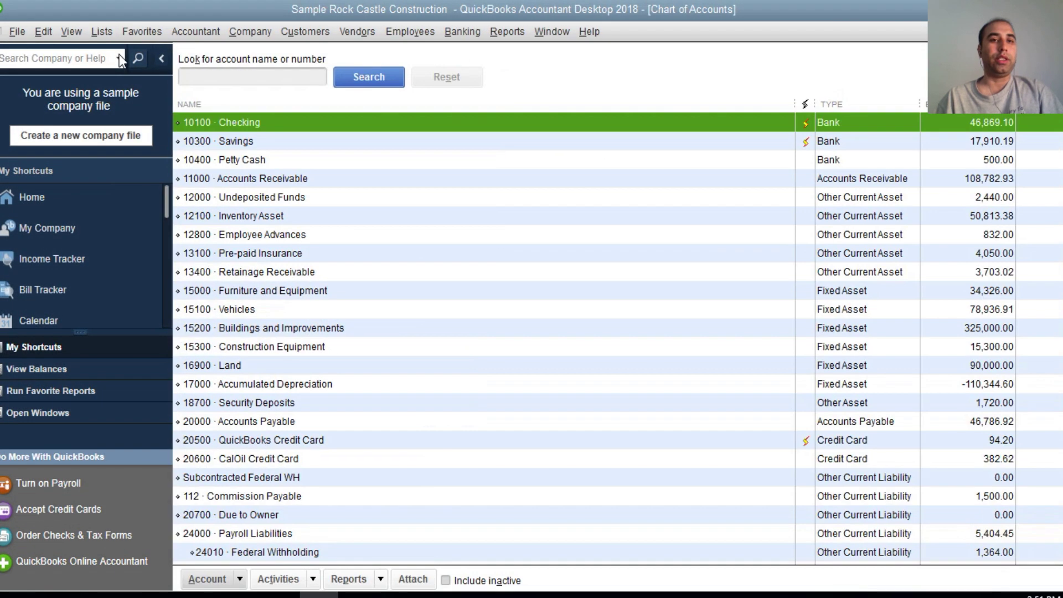
click(256, 77)
text(commi)
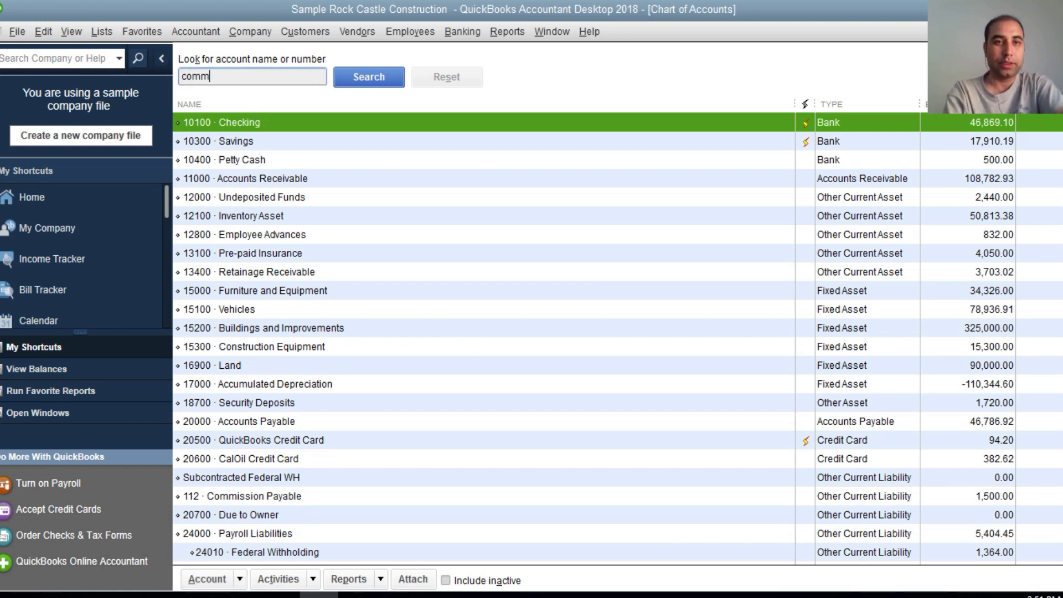
click(369, 76)
click(266, 141)
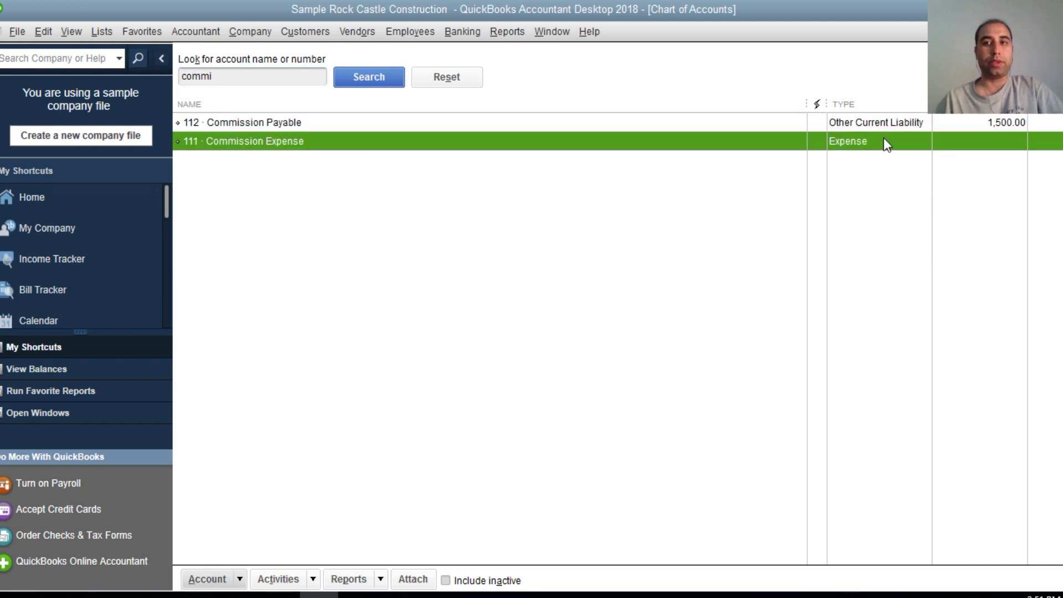
double_click(276, 142)
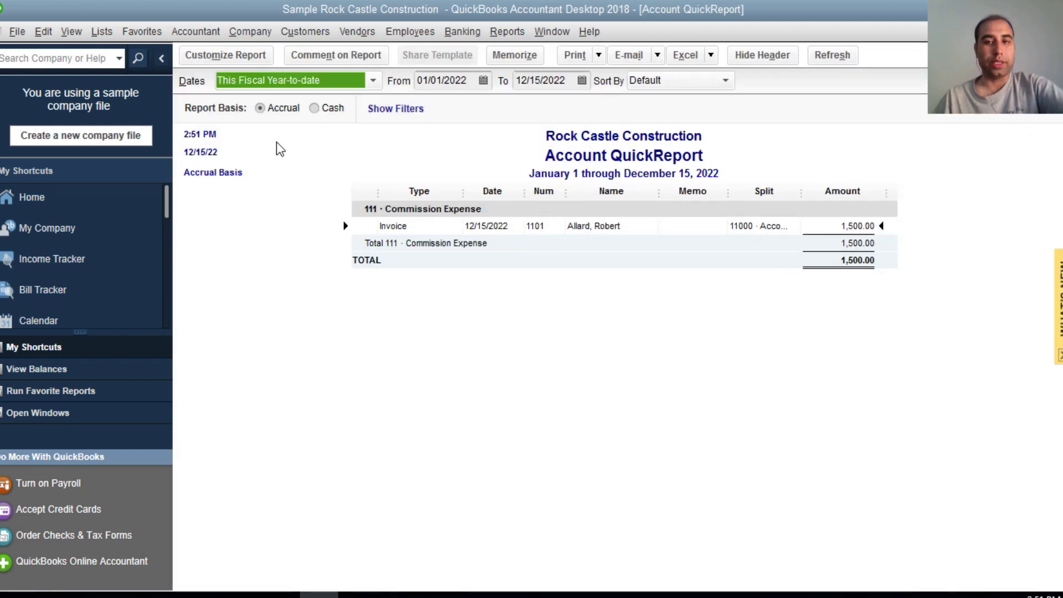
key(Escape)
click(207, 579)
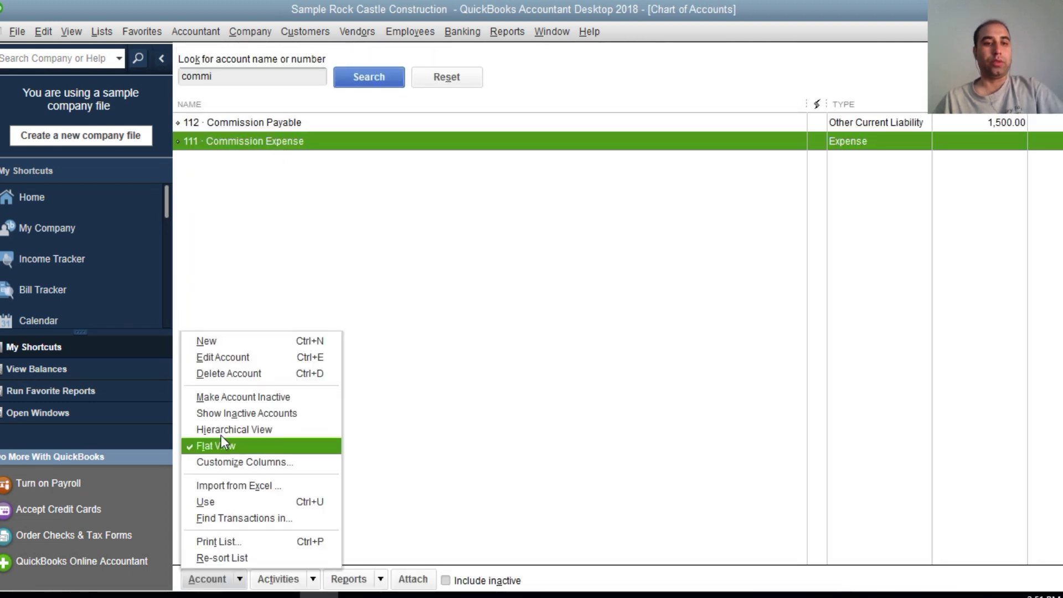
click(222, 350)
key(Escape)
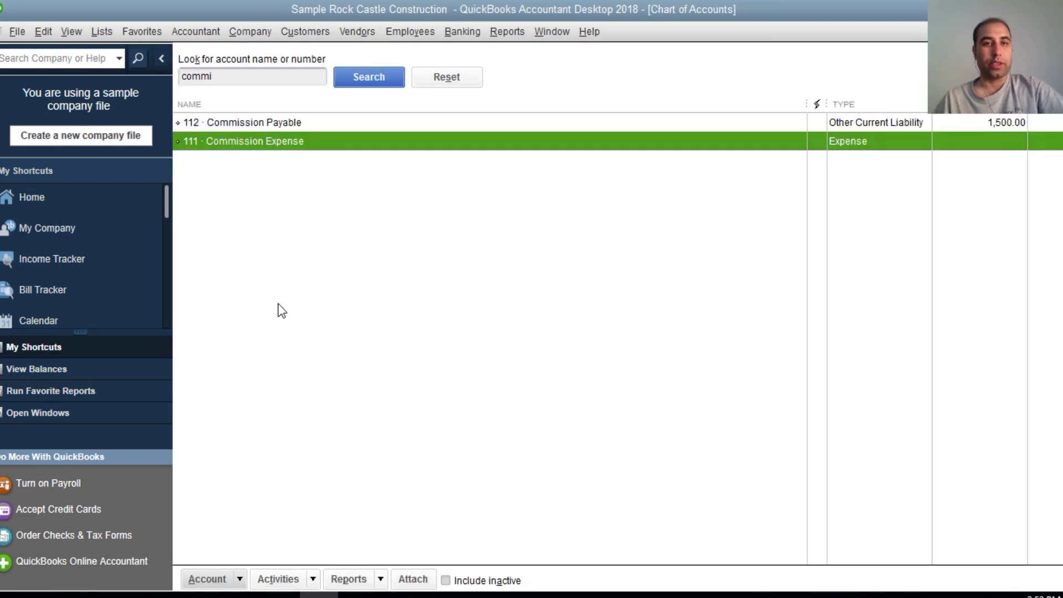
right_click(263, 146)
click(300, 209)
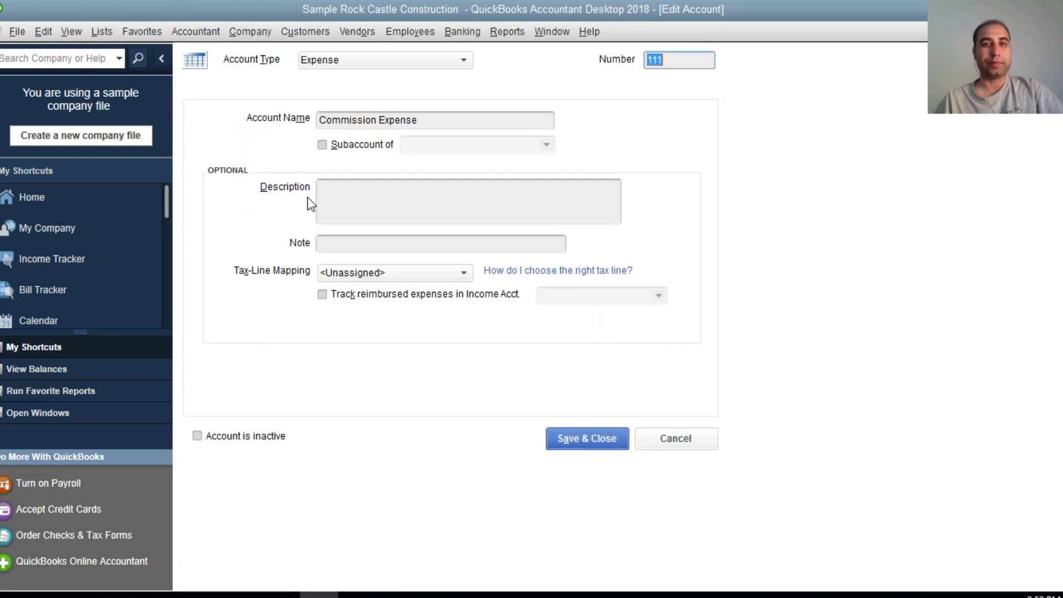
click(445, 119)
drag(423, 119, 315, 125)
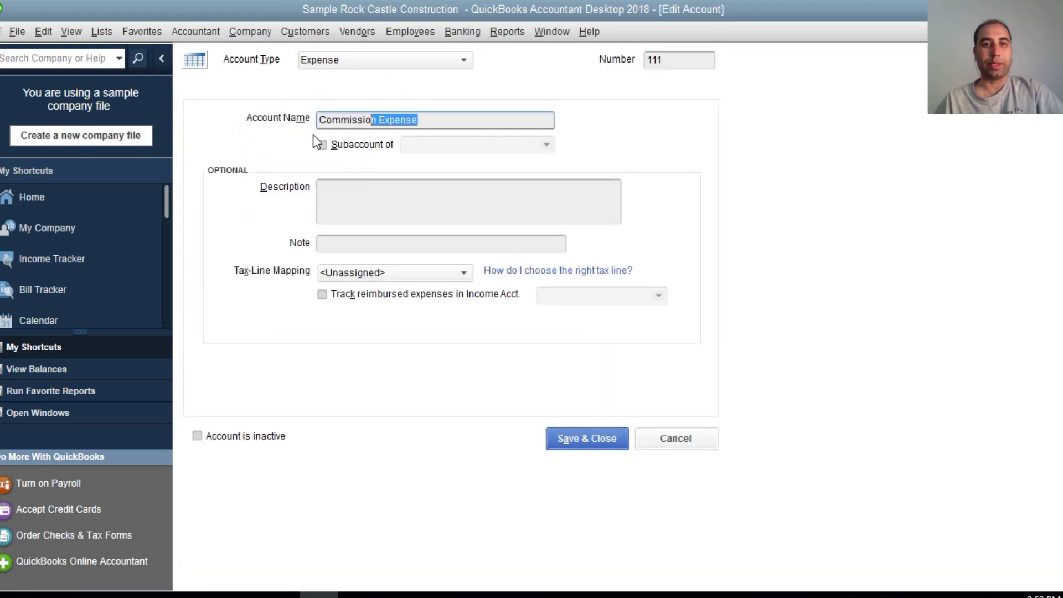
click(388, 58)
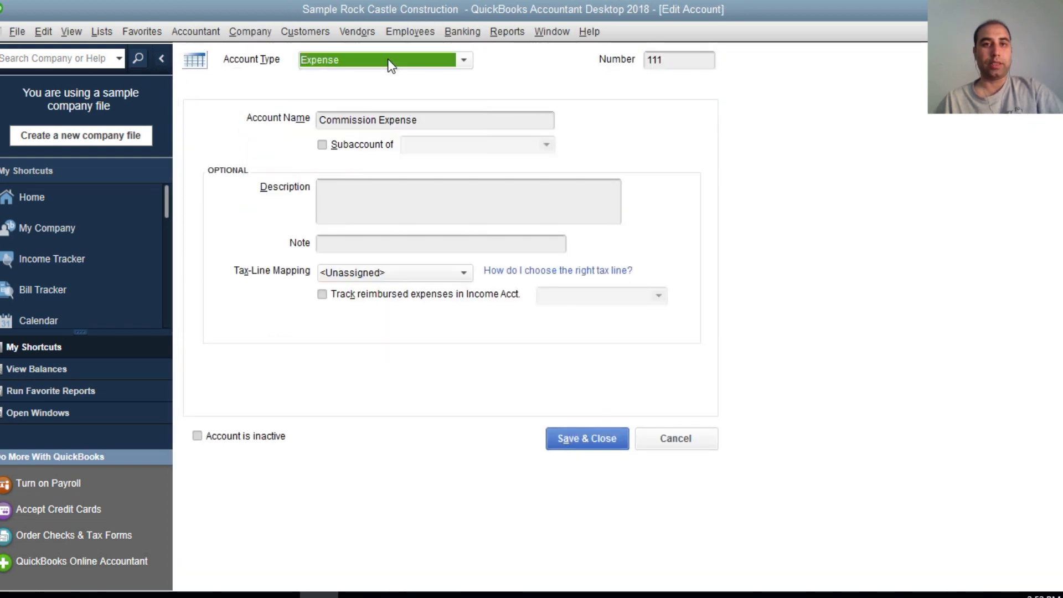
click(558, 438)
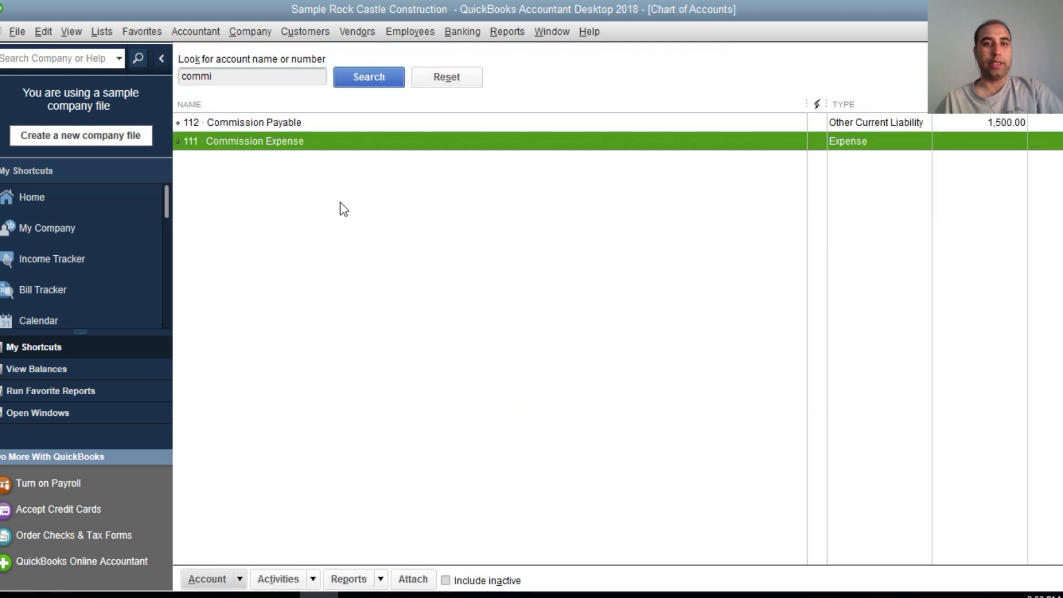
right_click(268, 121)
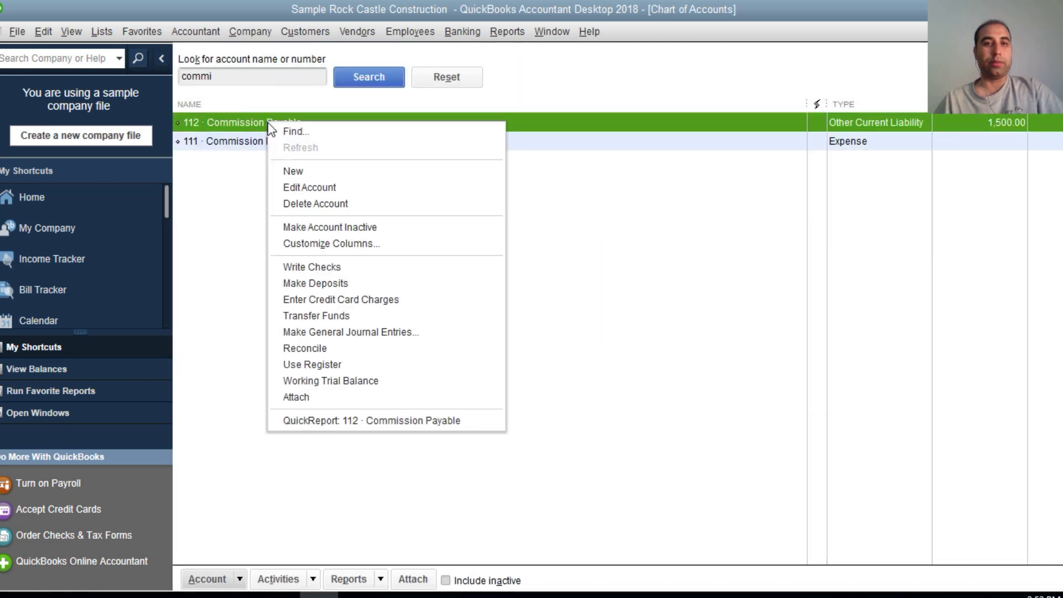
click(309, 184)
click(387, 59)
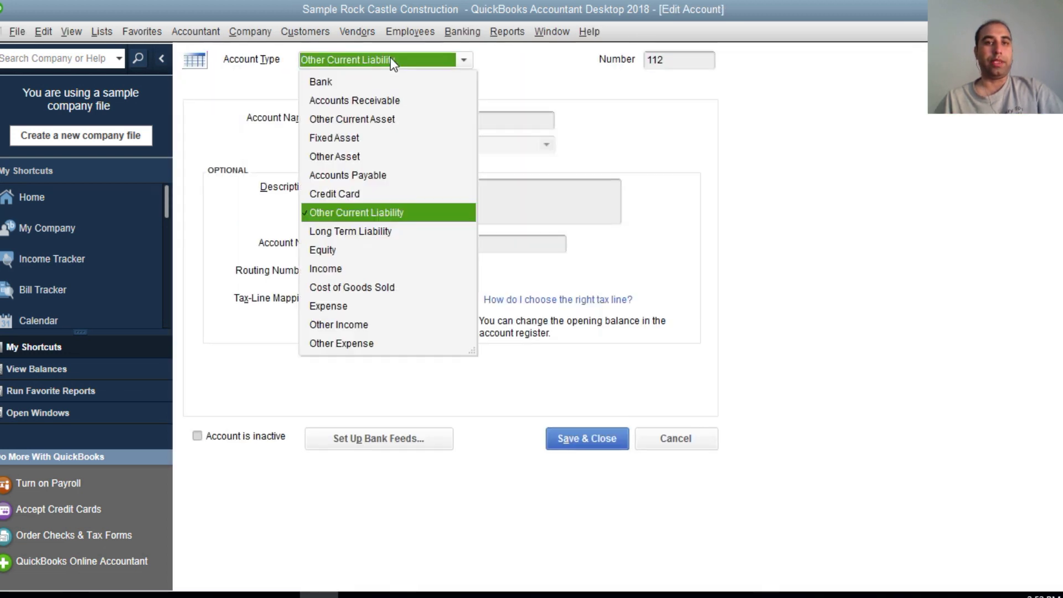
double_click(421, 120)
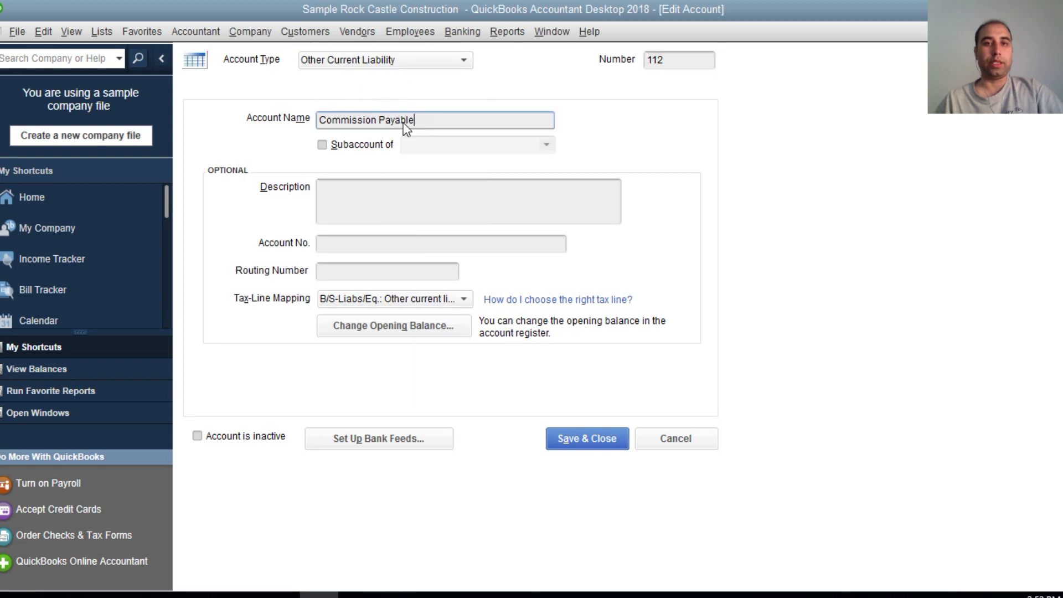
click(577, 436)
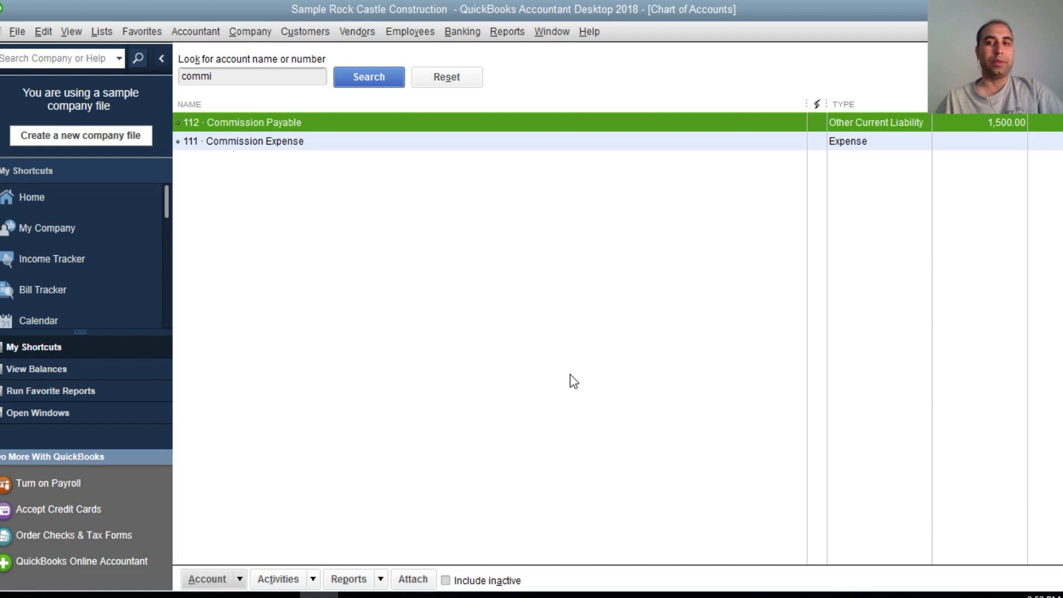
Step: Filter the Item List to 'comm' and bring up the commission liablity item's menu
click(102, 33)
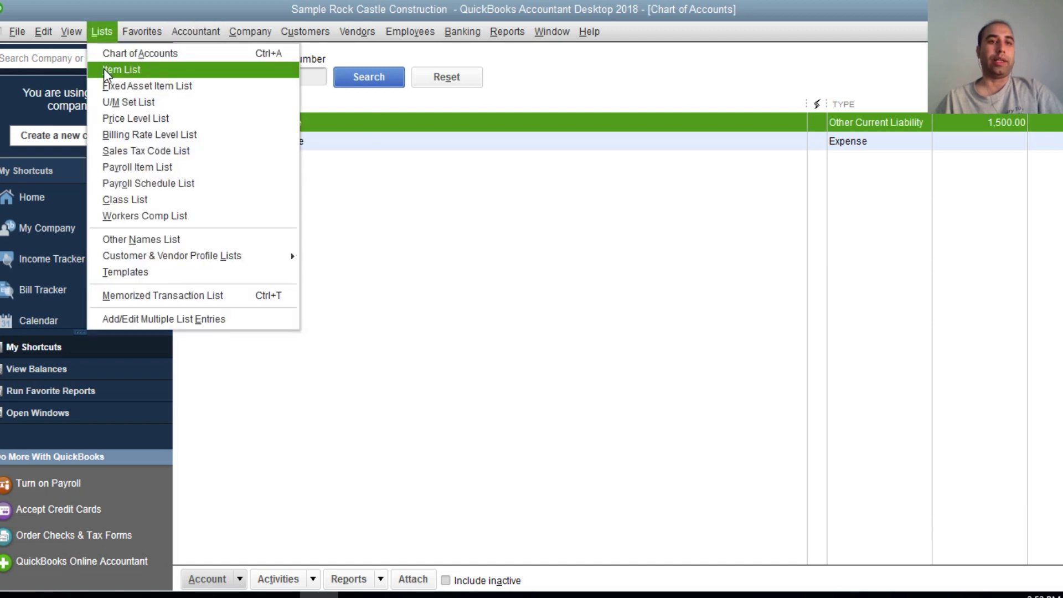
click(133, 70)
click(276, 58)
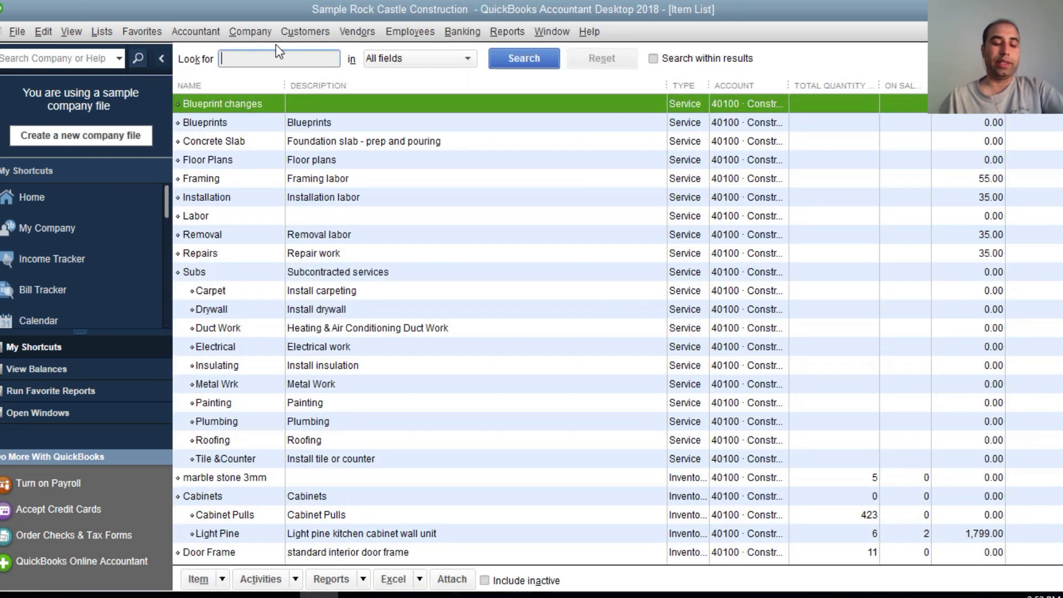
text(comm)
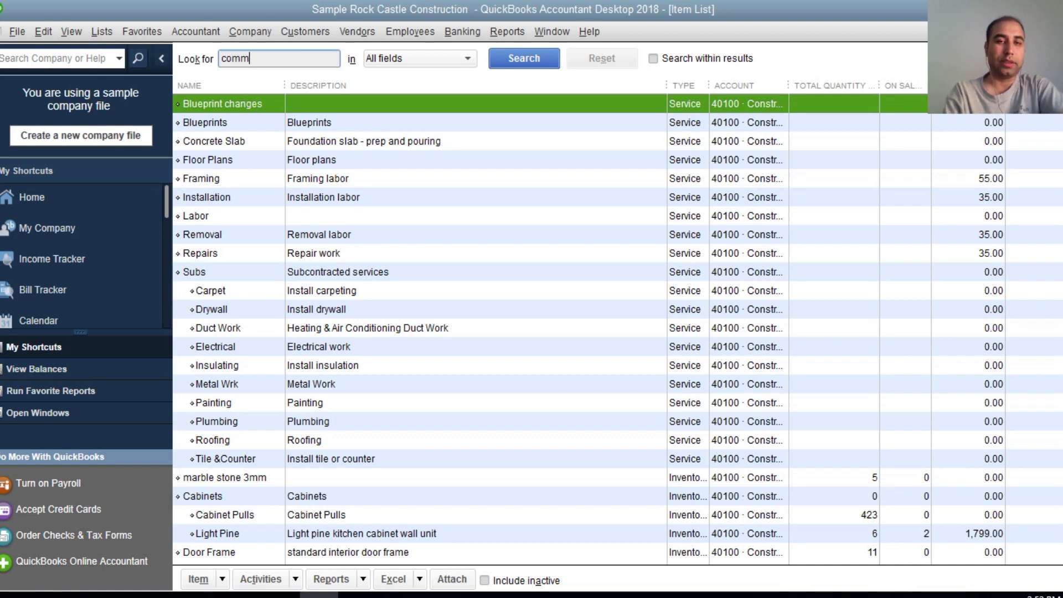
click(523, 58)
right_click(215, 107)
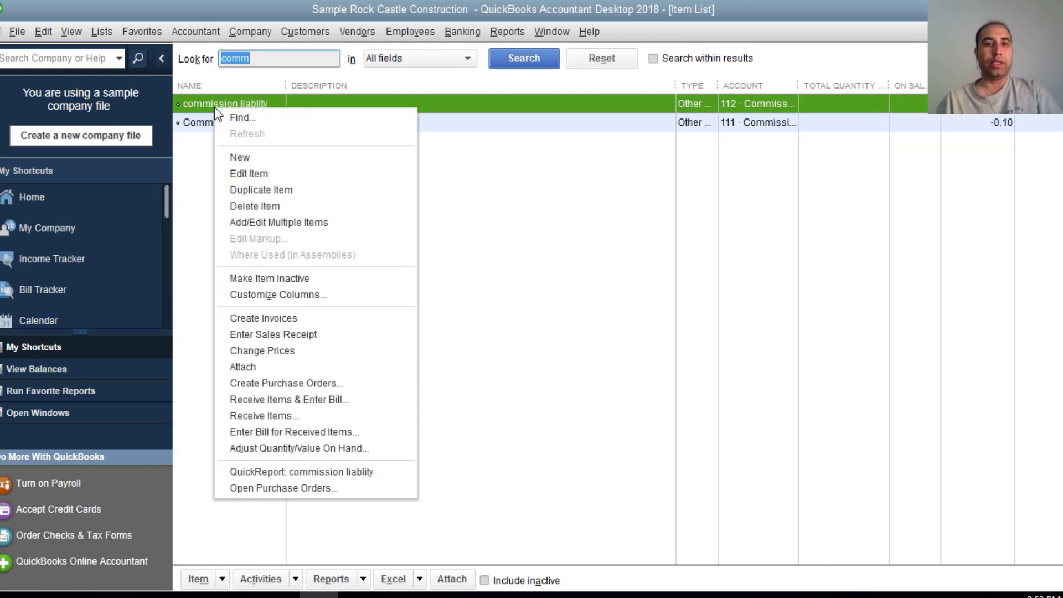
Step: Review the commission liablity item's Other Charge type, name, 0.10 amount and account
click(237, 174)
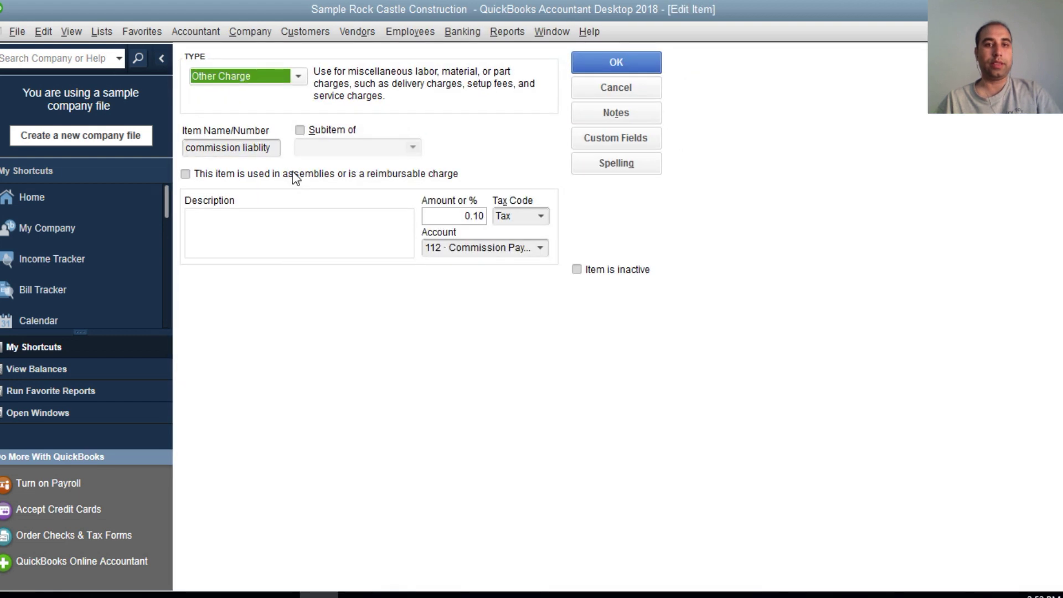
click(298, 76)
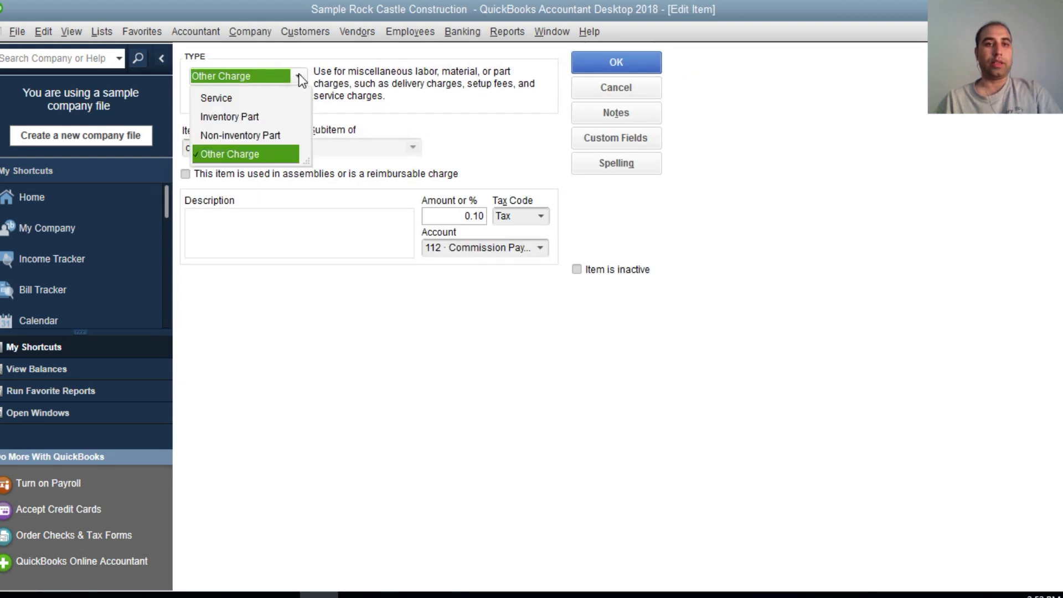
double_click(273, 150)
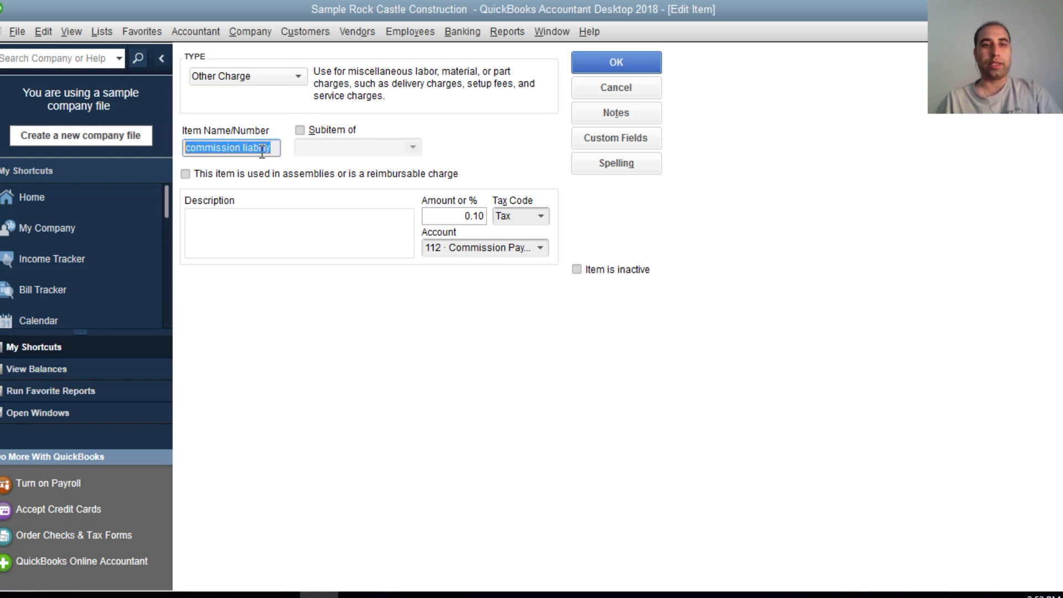
double_click(470, 215)
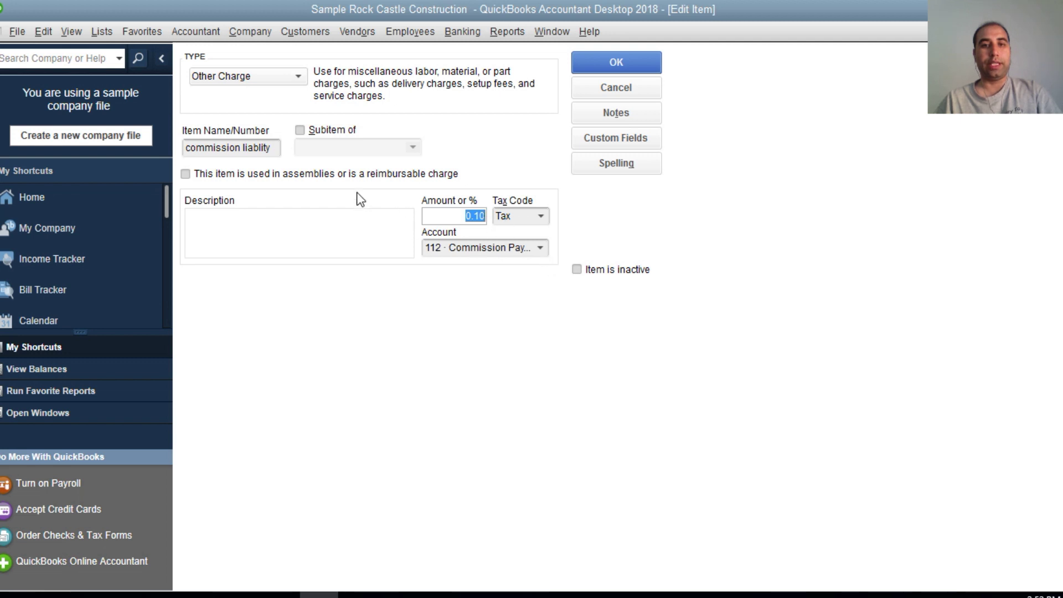
drag(274, 147, 189, 147)
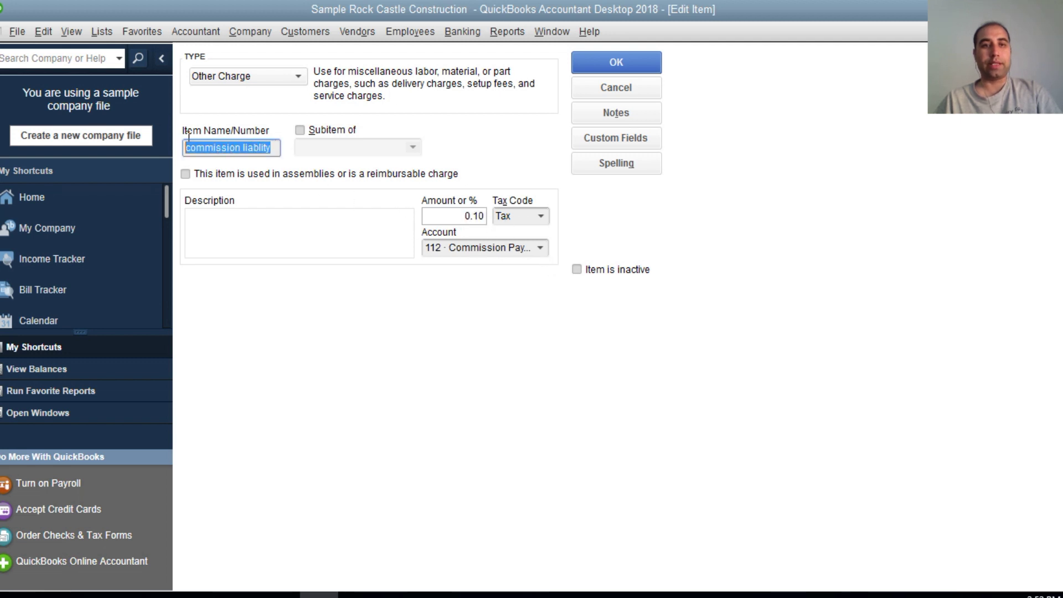
click(261, 76)
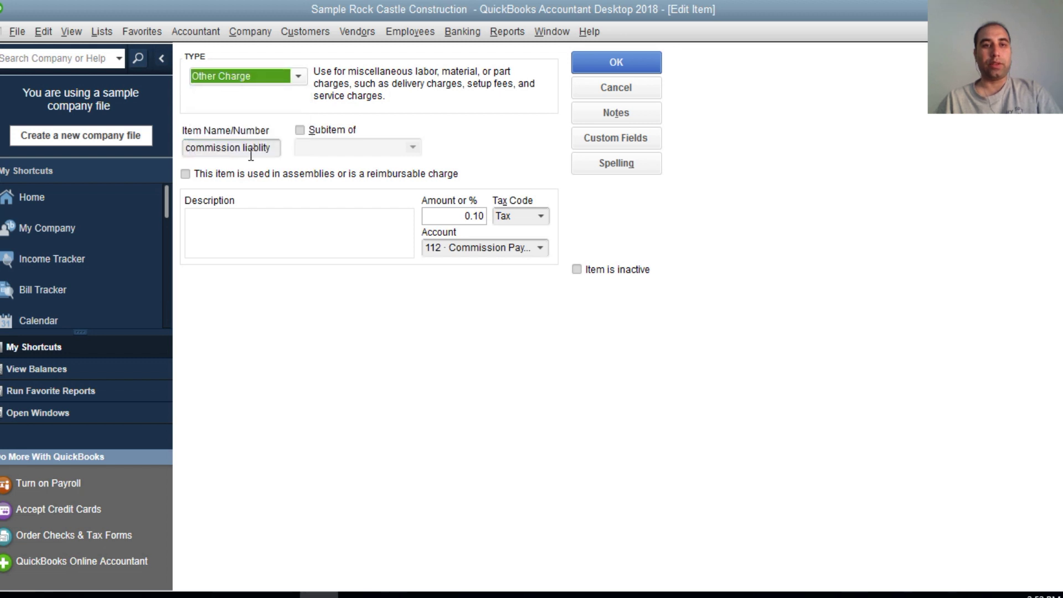
drag(271, 148, 162, 143)
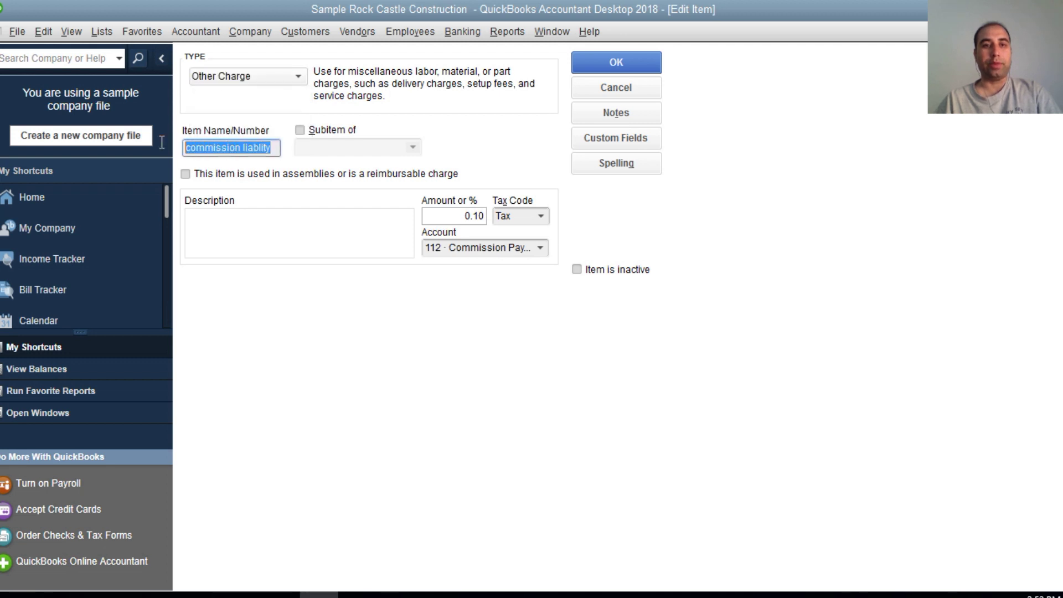
click(540, 248)
click(540, 248)
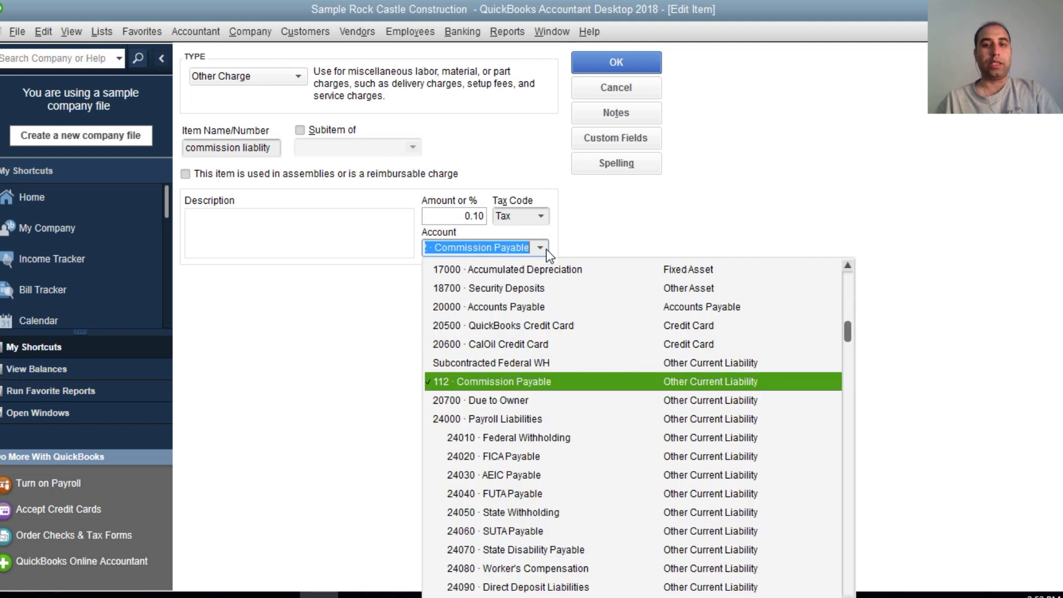
click(540, 248)
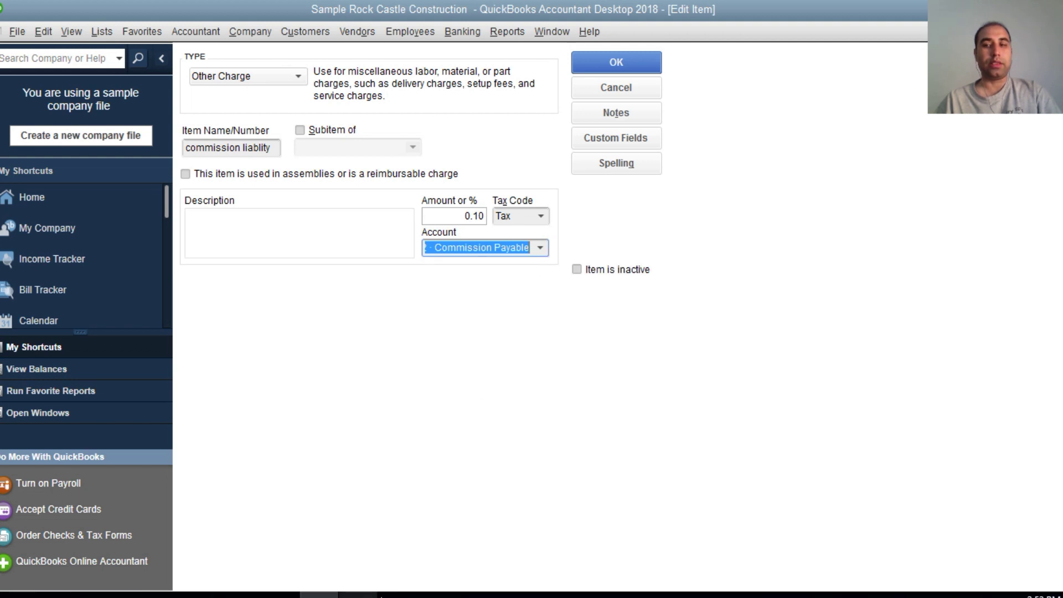
click(540, 249)
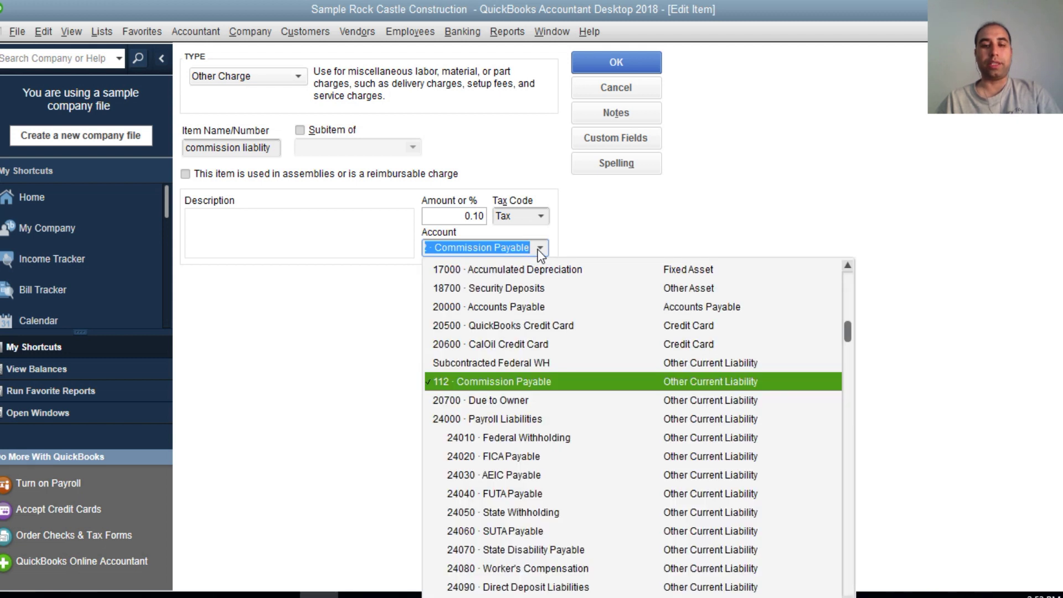
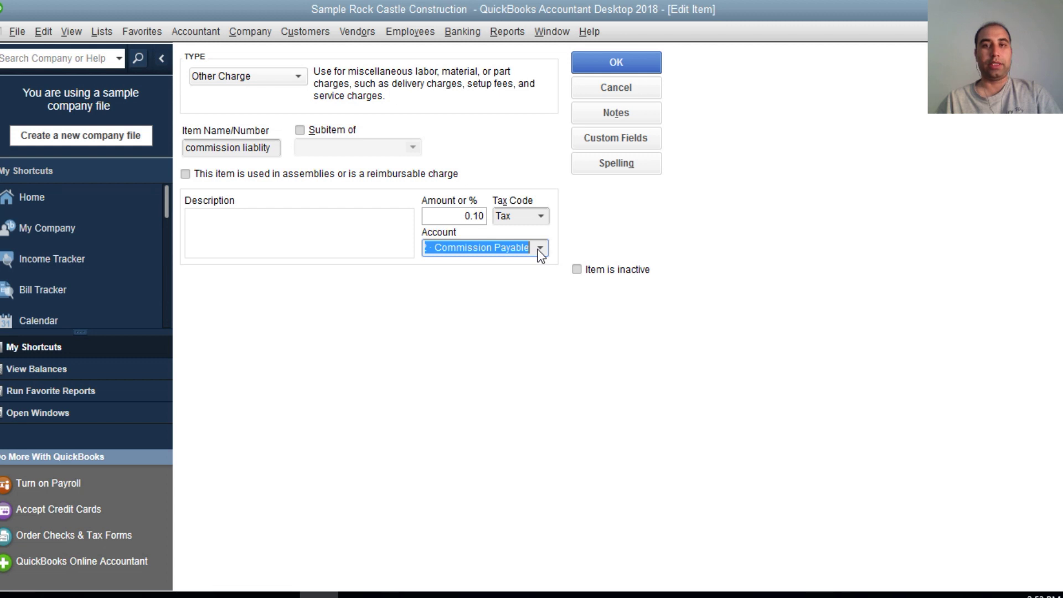
Step: Save the commission liability item, then review Commisson exp's account and -0.10 amount without changes
click(638, 60)
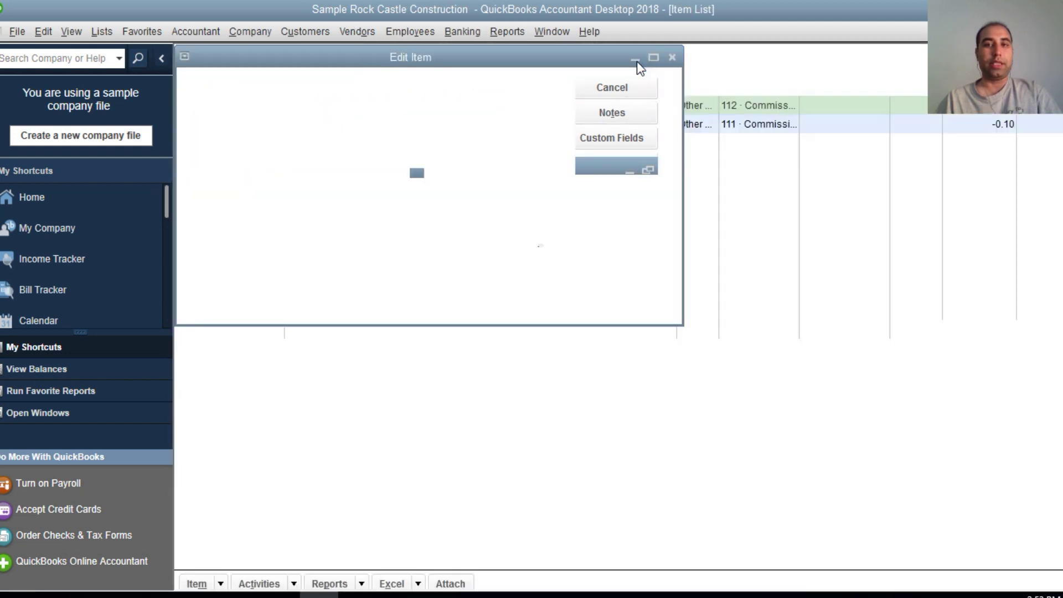
right_click(240, 124)
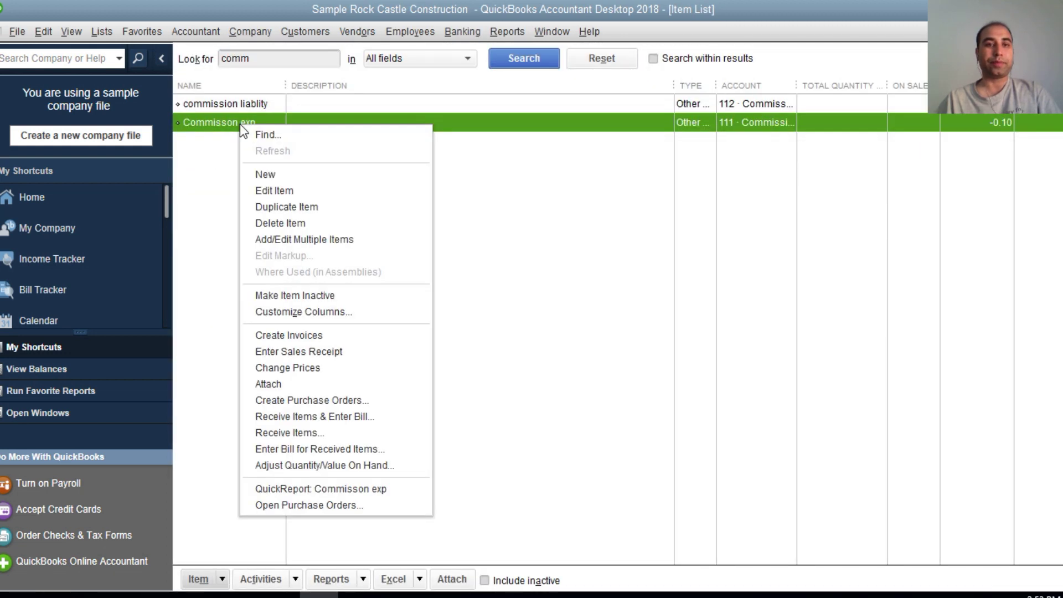
click(289, 192)
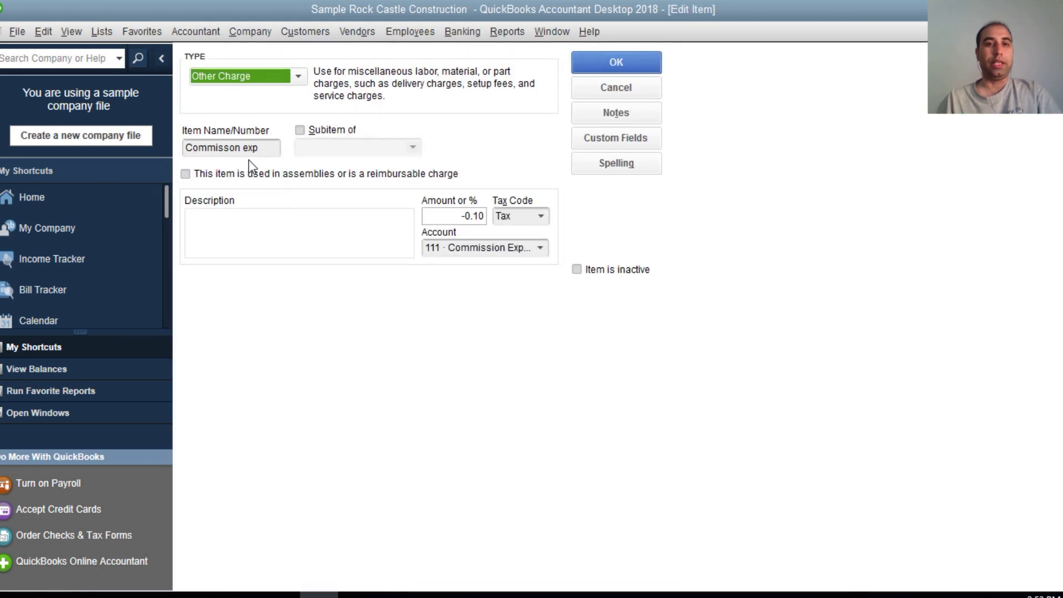
click(541, 247)
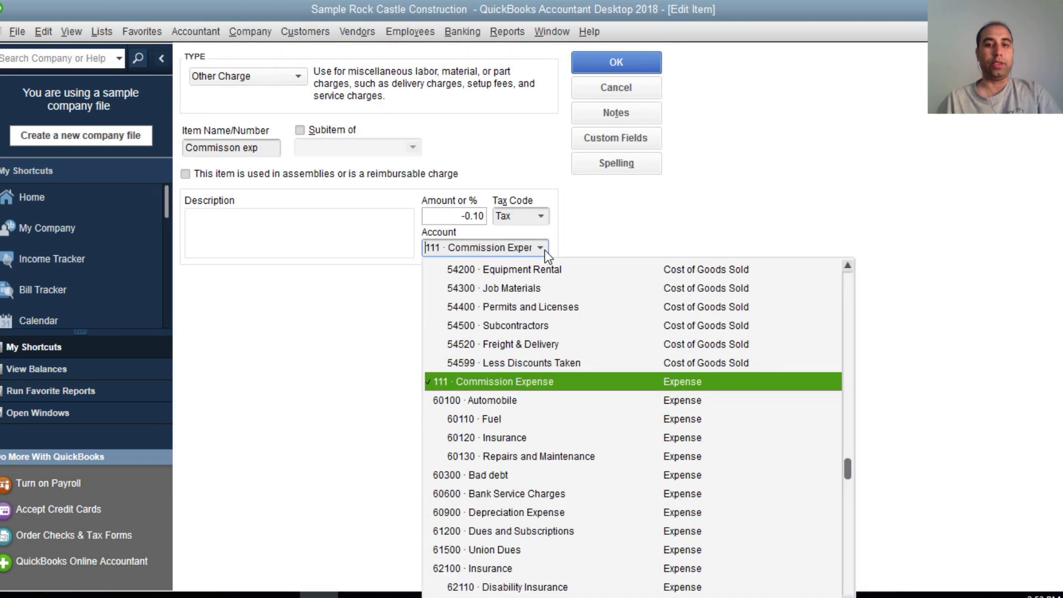
click(453, 217)
drag(448, 218, 502, 218)
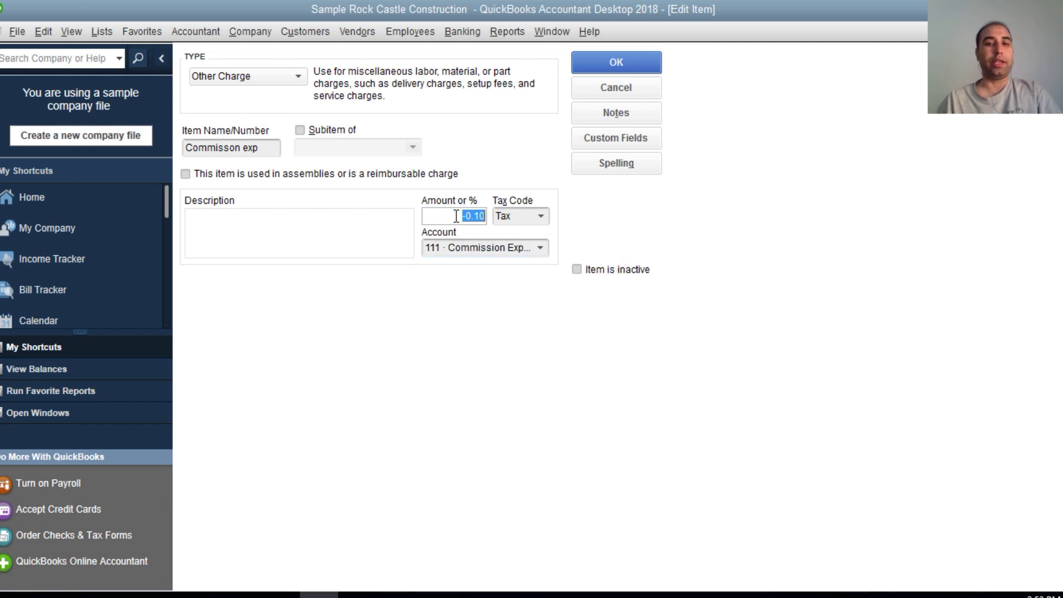
click(616, 63)
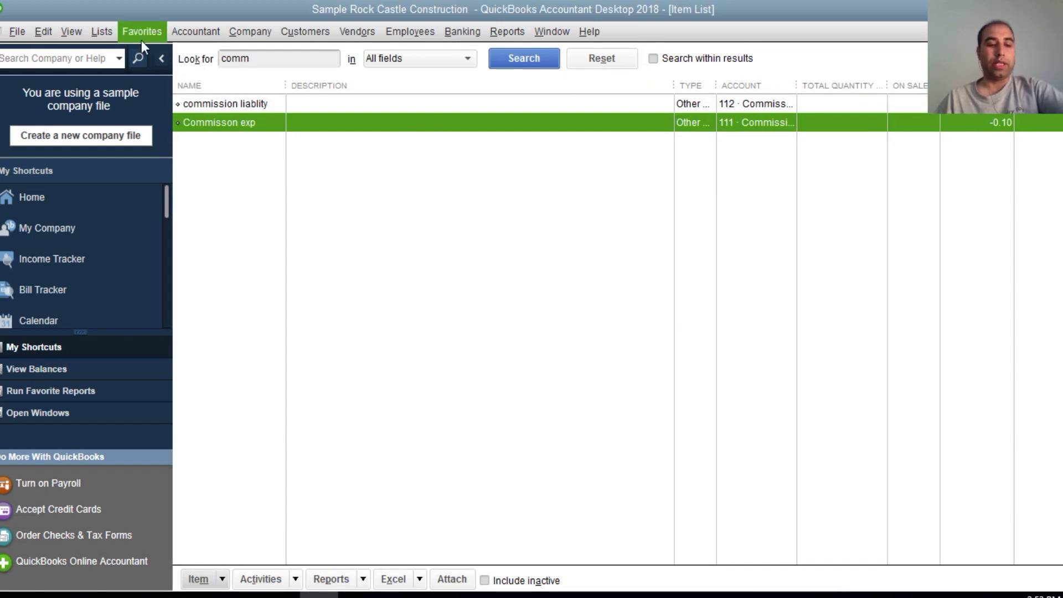
key(Escape)
Step: Close open windows and reopen the Item List maximized
key(Escape)
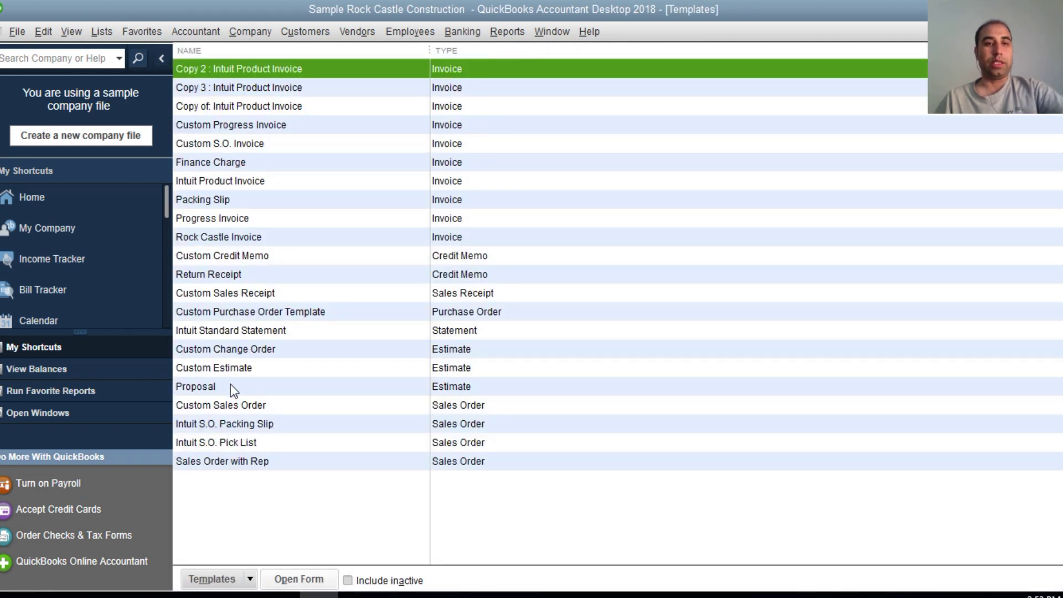
key(Escape)
key(Escape)
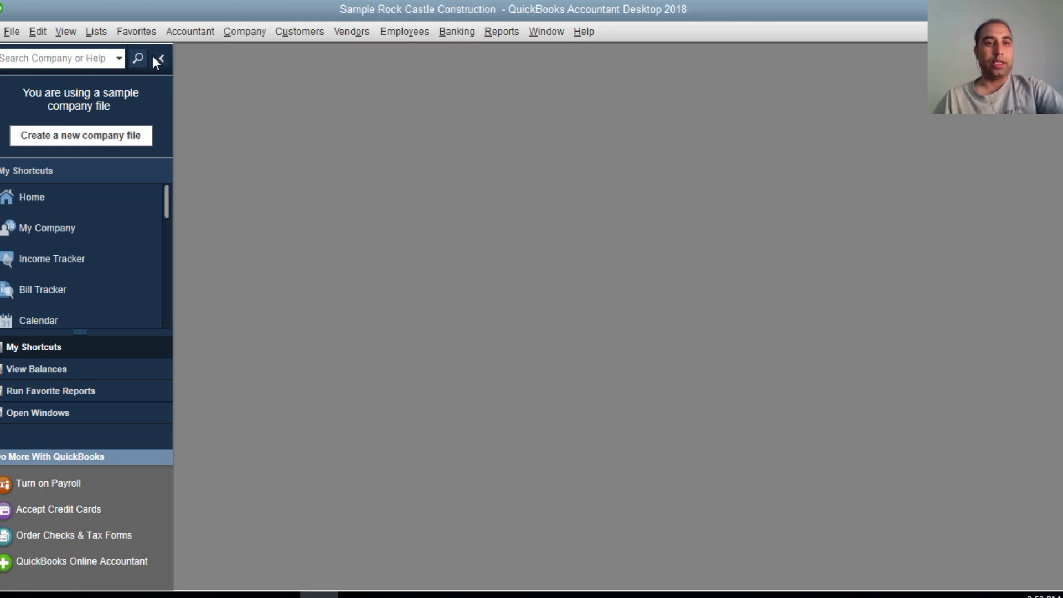
click(96, 31)
click(114, 69)
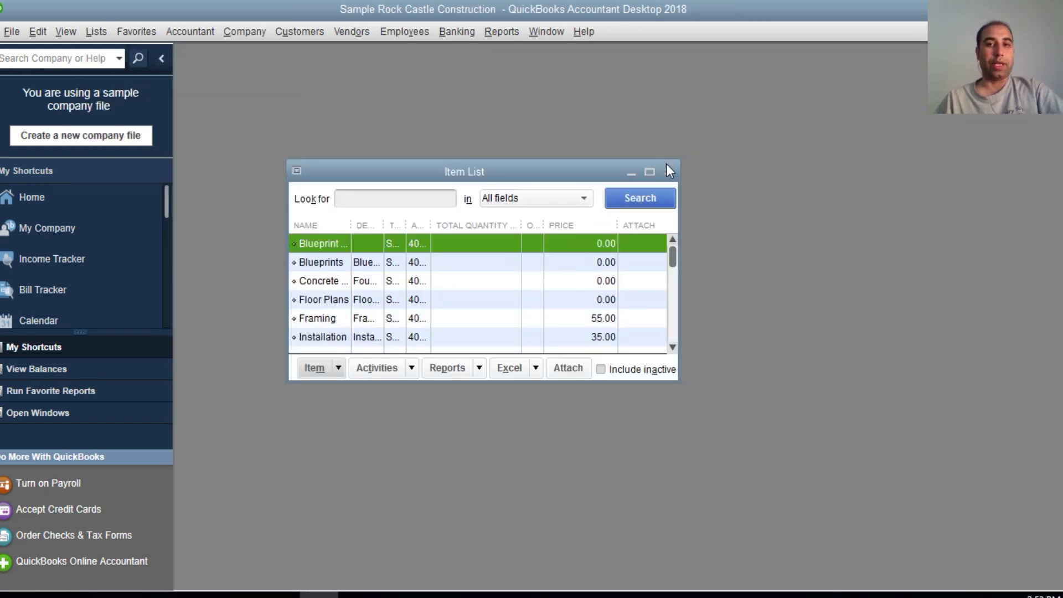
click(649, 172)
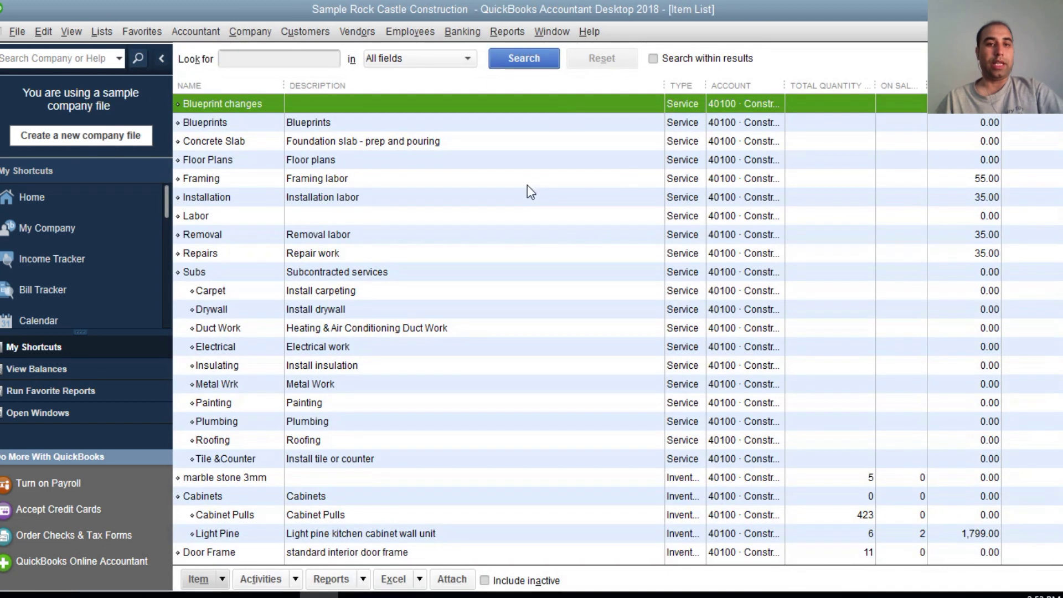
Step: Open and dismiss the Item menu, then bring up actions for the CE group item
click(222, 579)
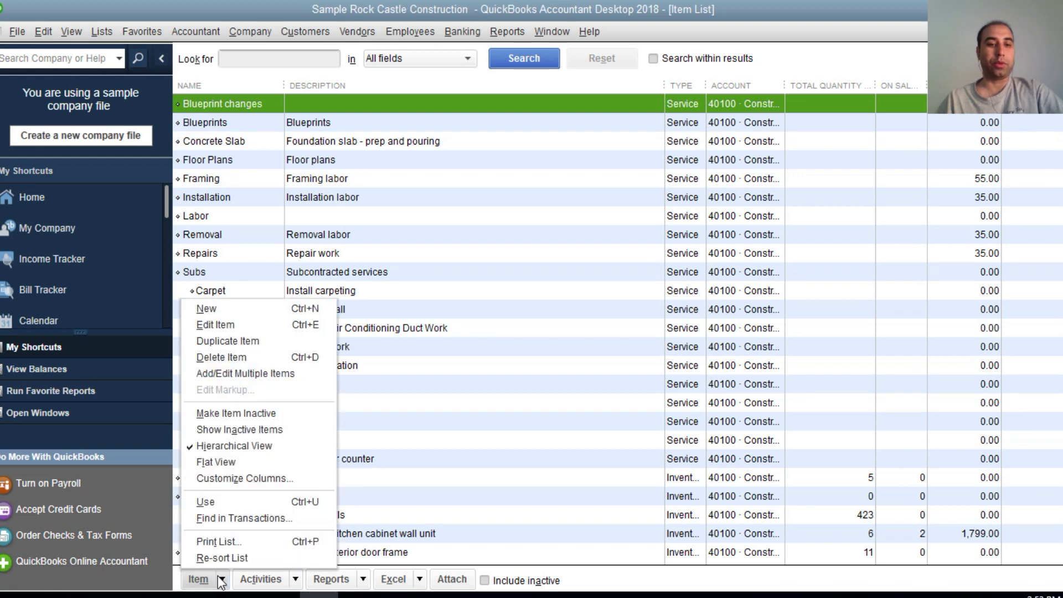
click(221, 579)
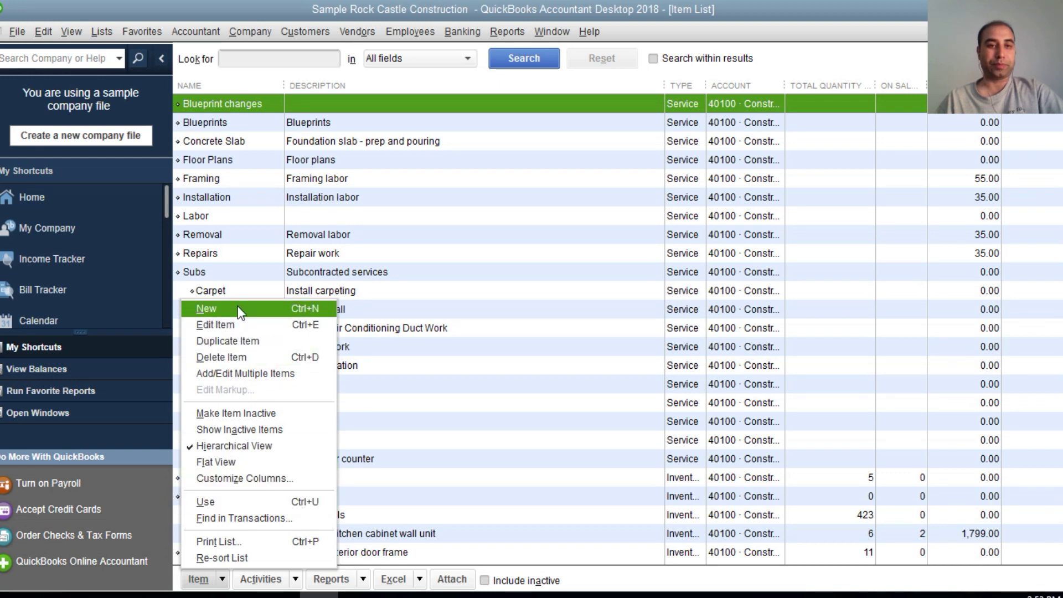
click(374, 179)
scroll(374, 179, down, 10)
scroll(374, 179, down, 10)
scroll(374, 178, down, 5)
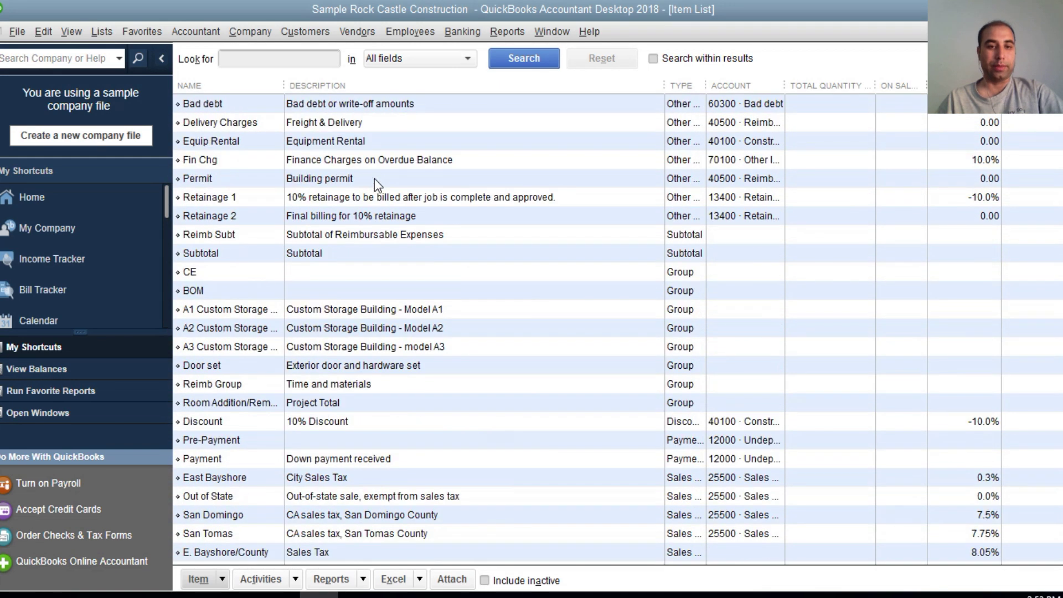
right_click(233, 270)
Step: Edit group CE, widen its Item column, and save it under the name 'C Total'
click(277, 299)
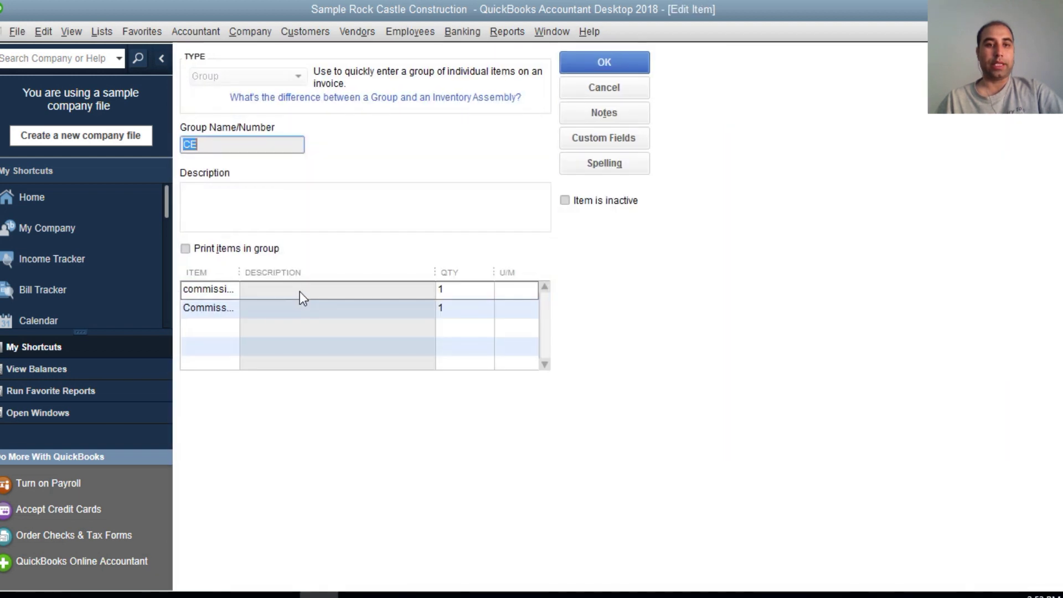
drag(240, 273, 332, 274)
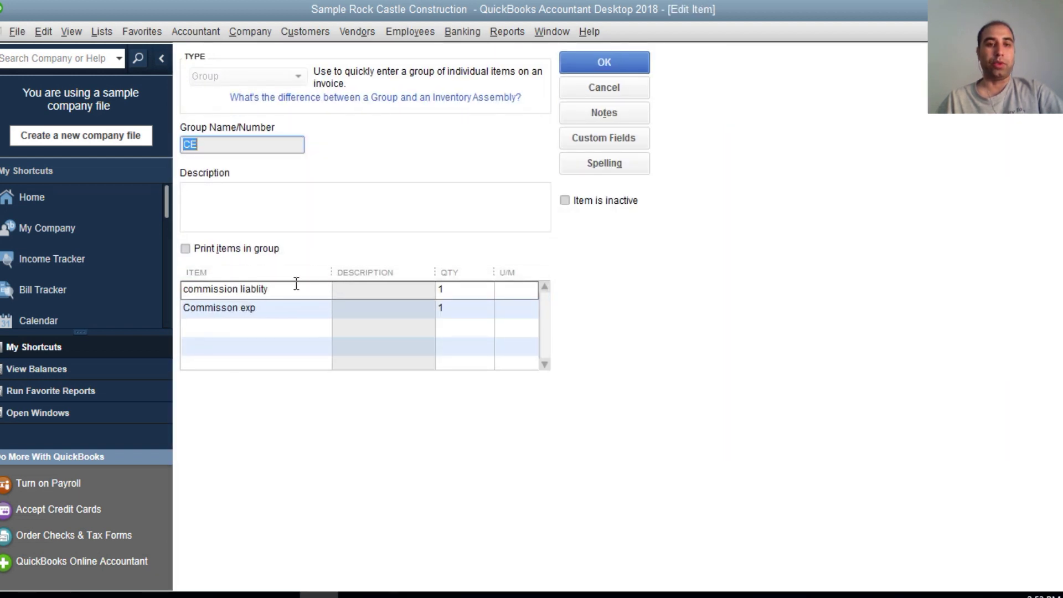
click(286, 288)
click(273, 310)
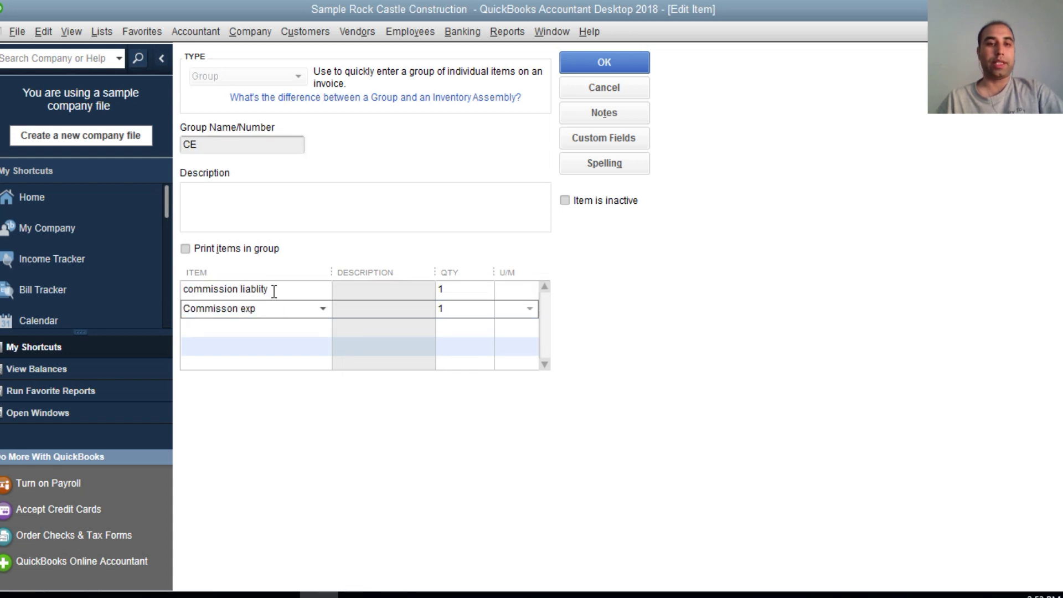
click(274, 290)
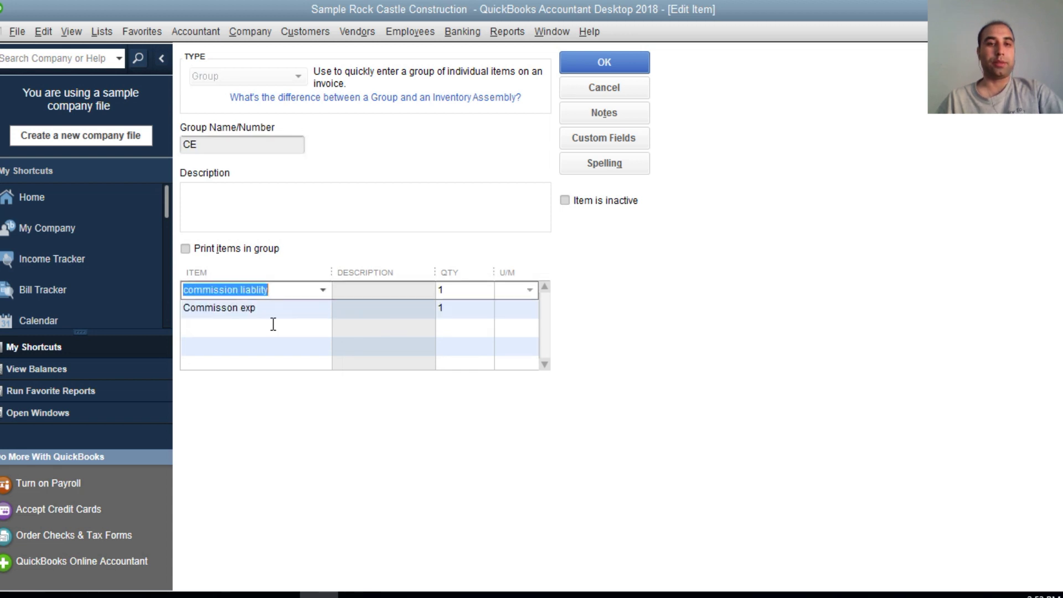
click(223, 145)
key(BackSpace)
key(BackSpace)
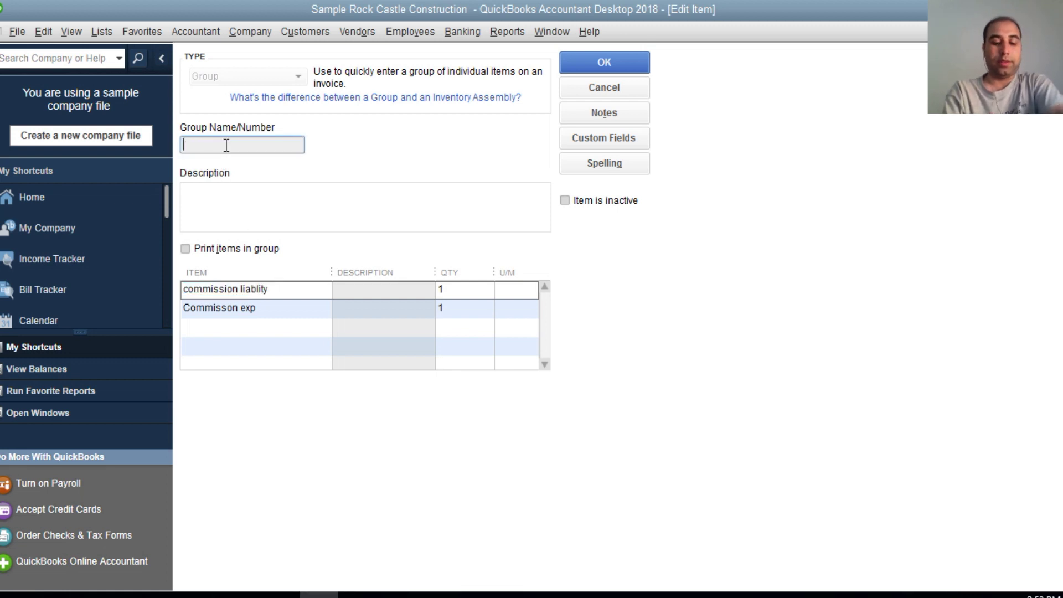
text(C)
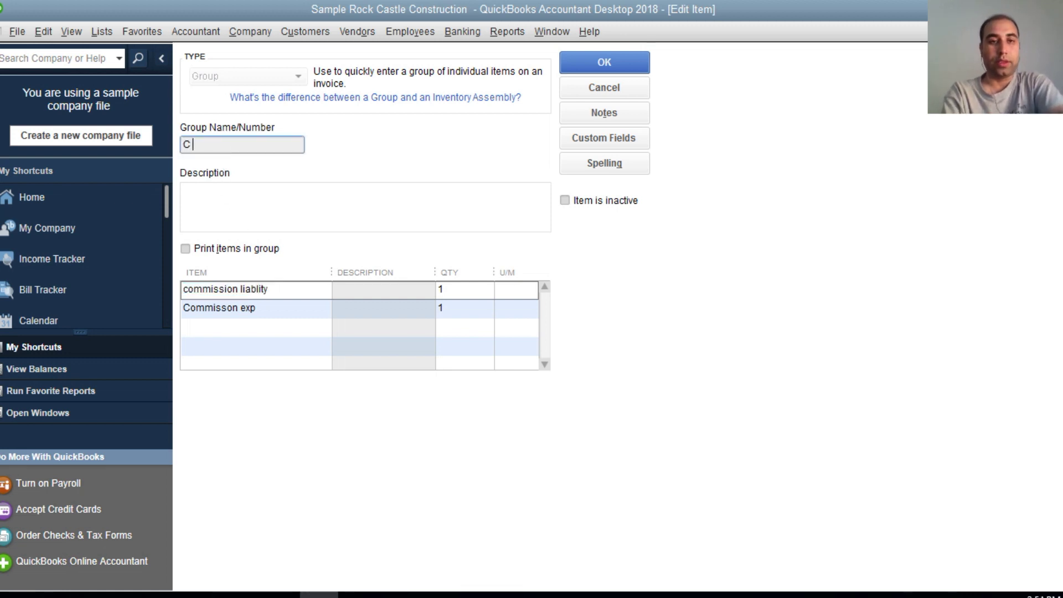
text( Total)
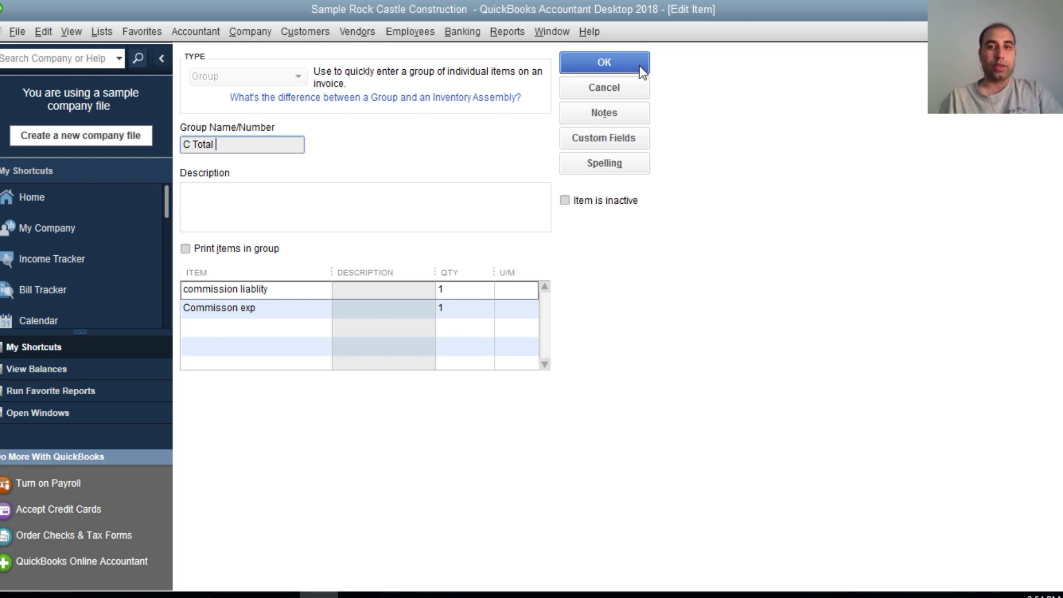
drag(249, 143, 141, 135)
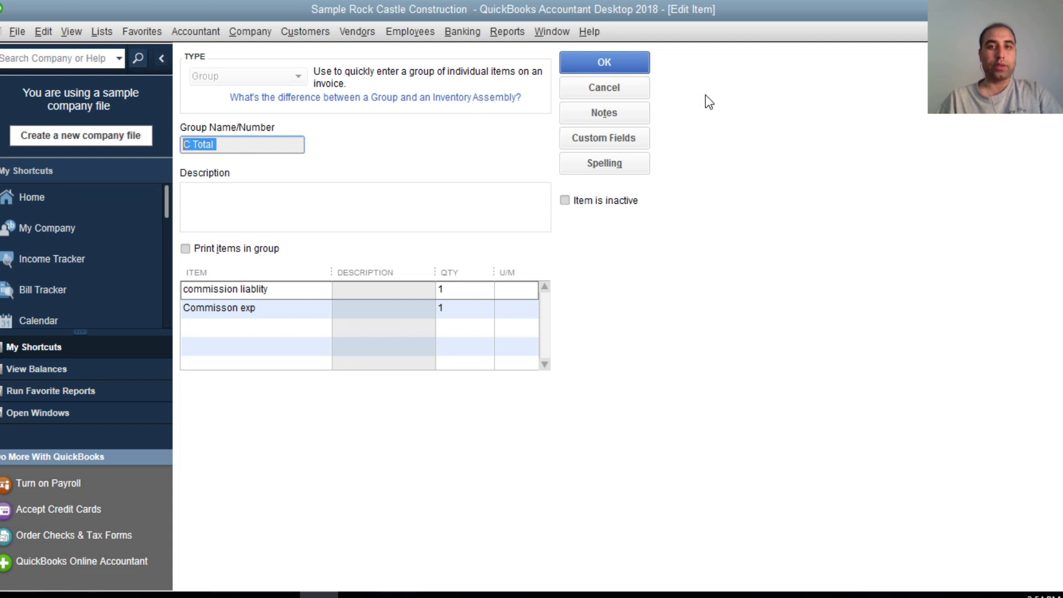
click(604, 61)
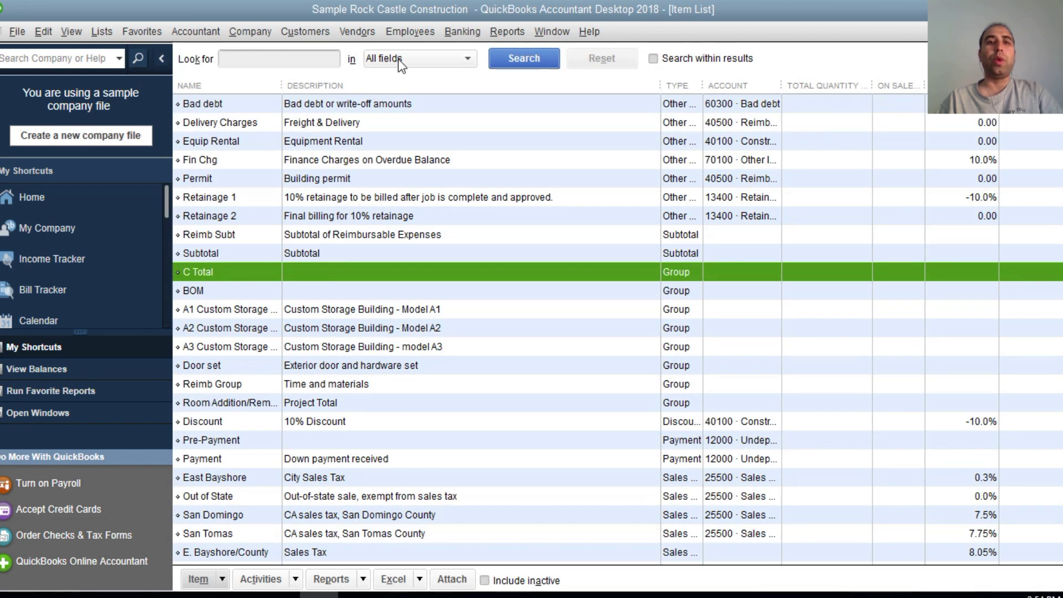
click(304, 31)
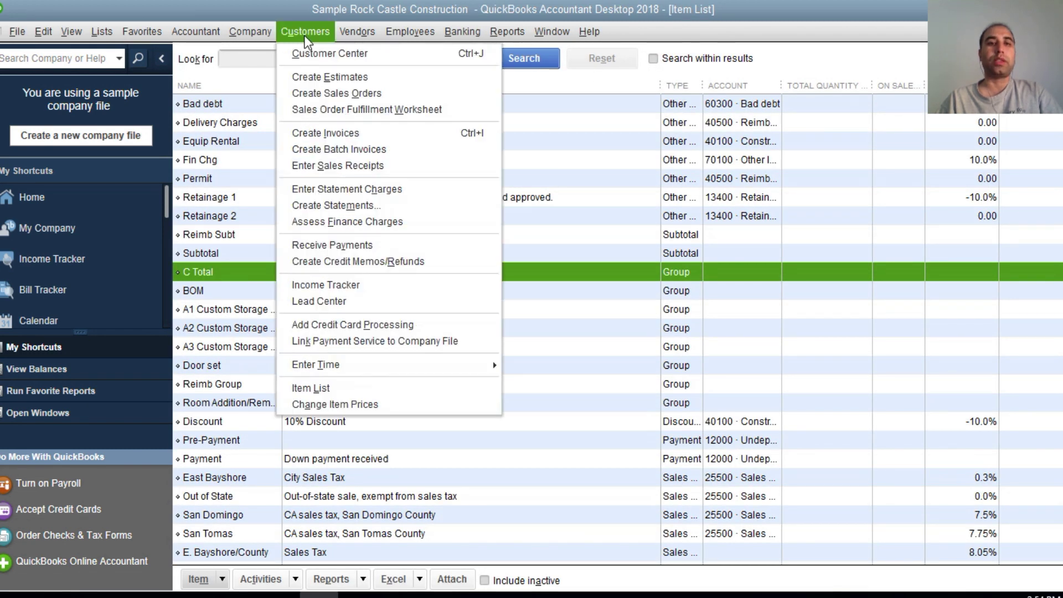
click(328, 134)
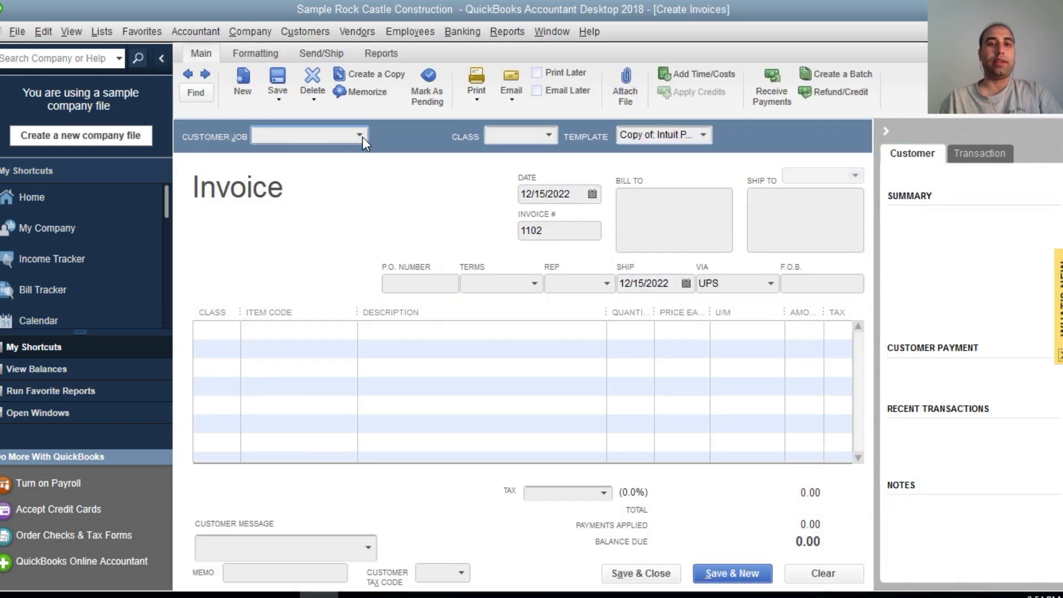
click(361, 137)
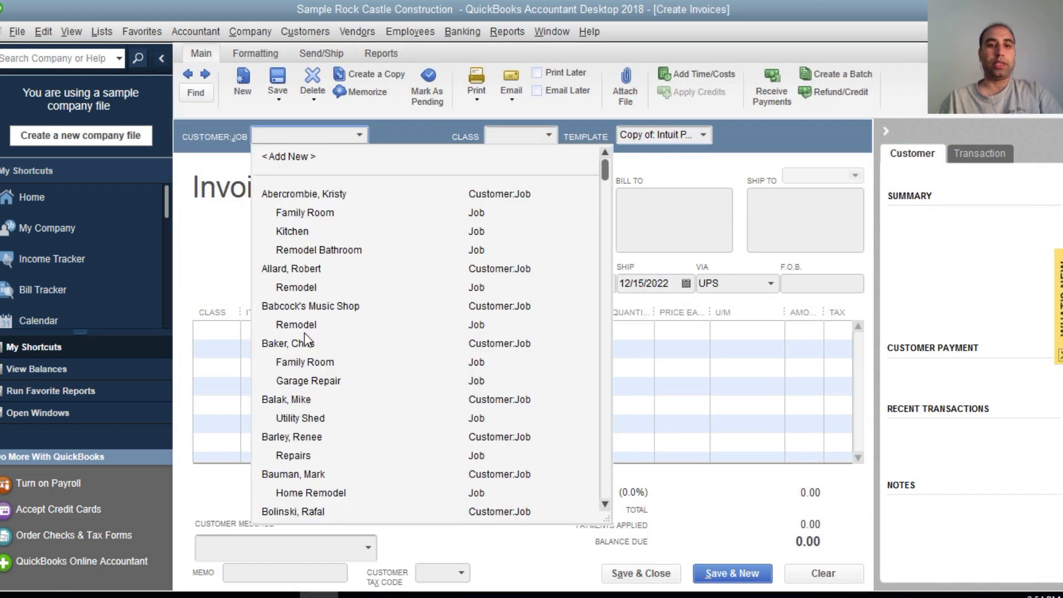
click(304, 341)
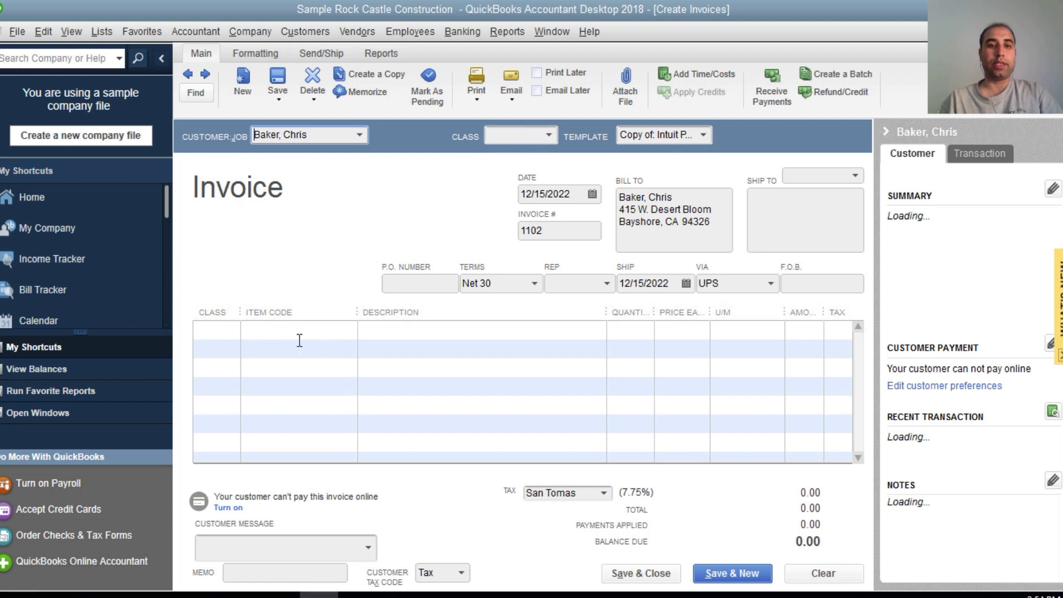
Step: Add Concrete Slab and Installation as the first two invoice lines
click(299, 331)
click(347, 330)
click(305, 422)
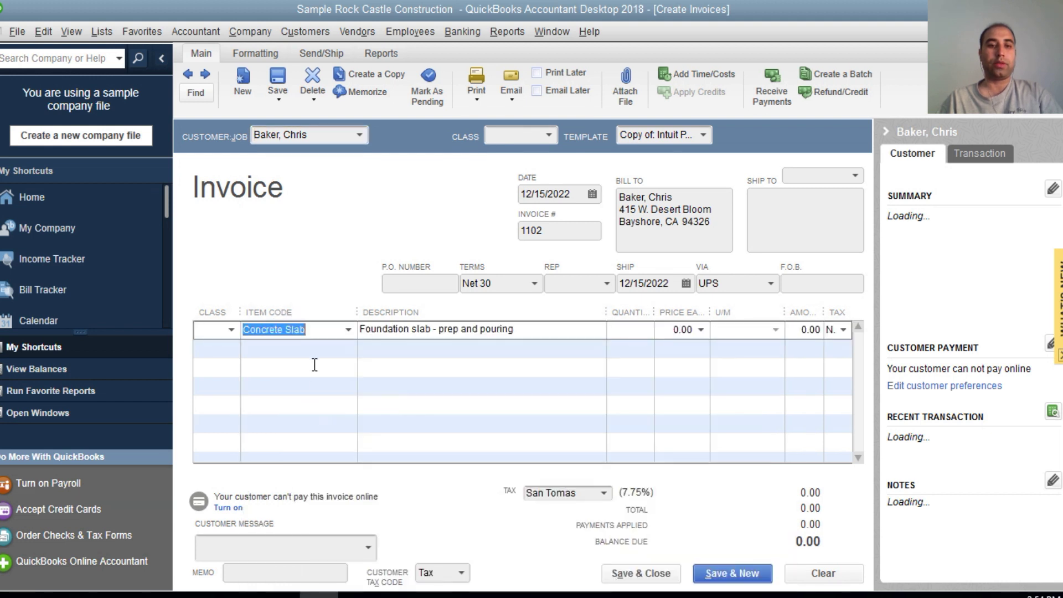
click(314, 349)
click(346, 349)
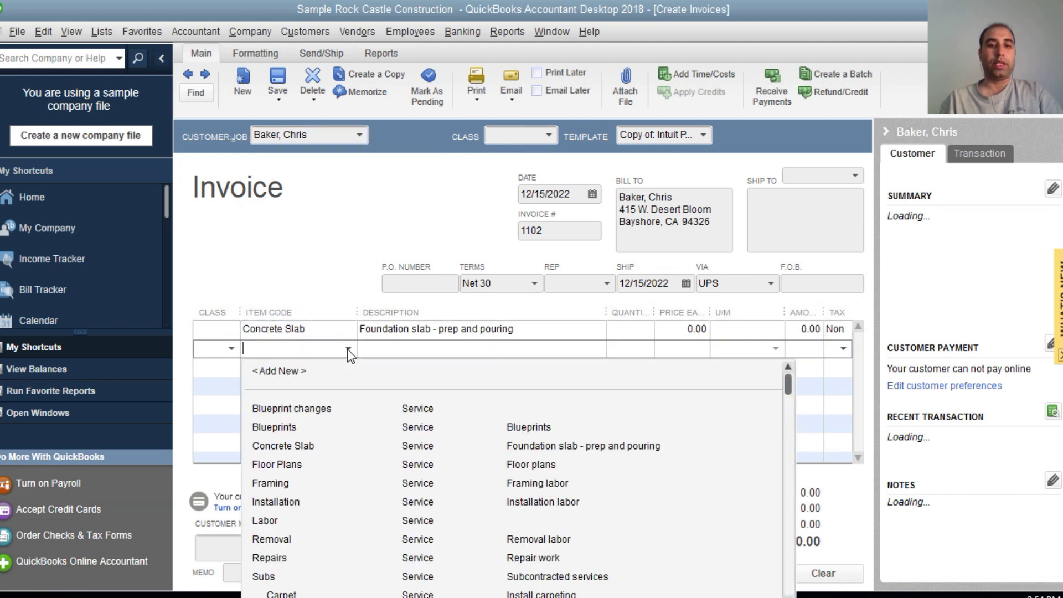
click(276, 501)
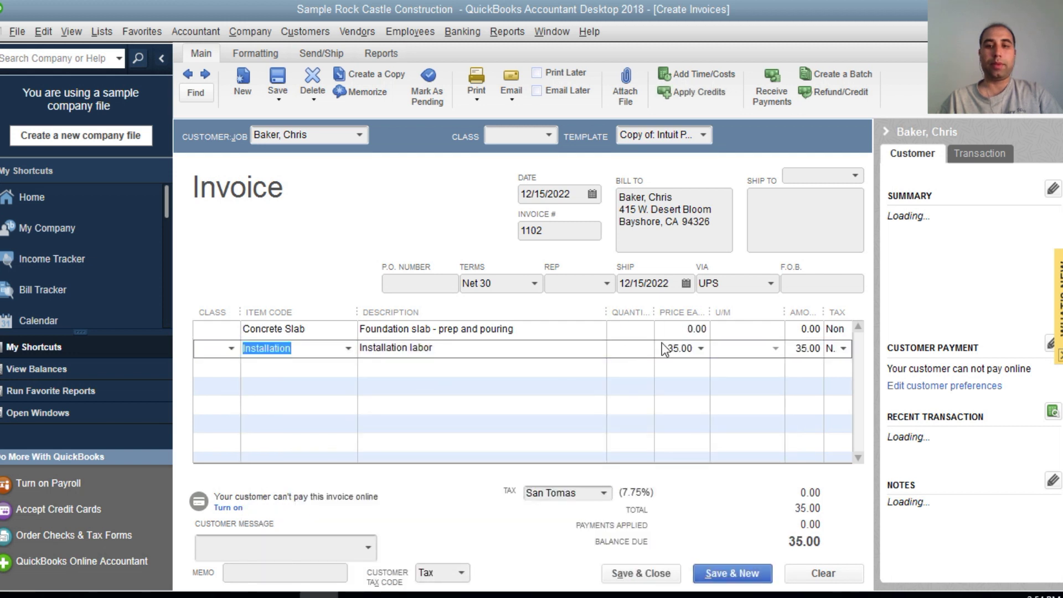
Step: Price Concrete Slab at 50,000.00 and move to the Installation price
click(682, 329)
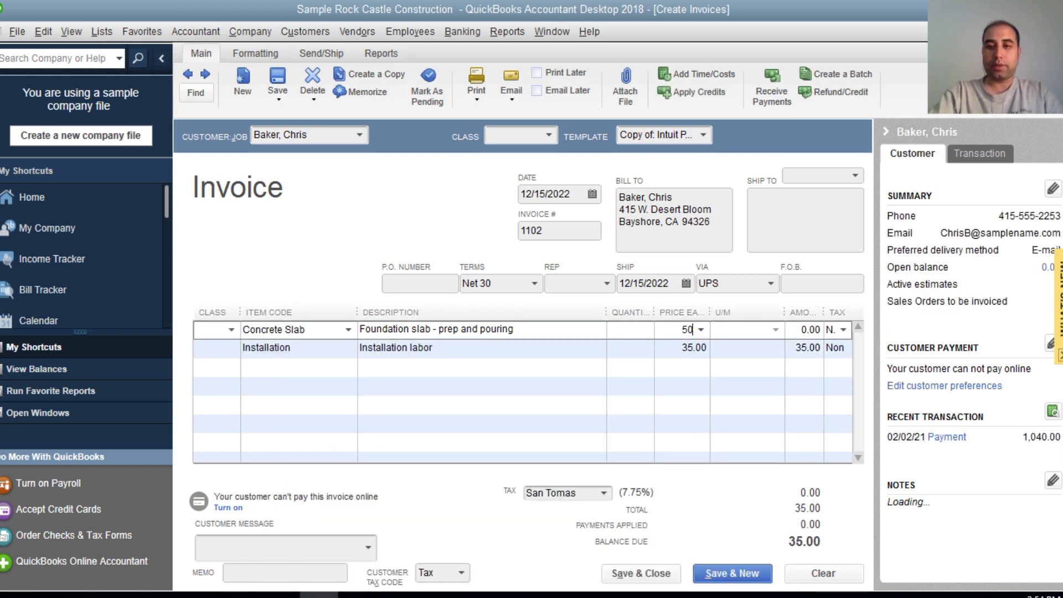
text(50000)
key(Down)
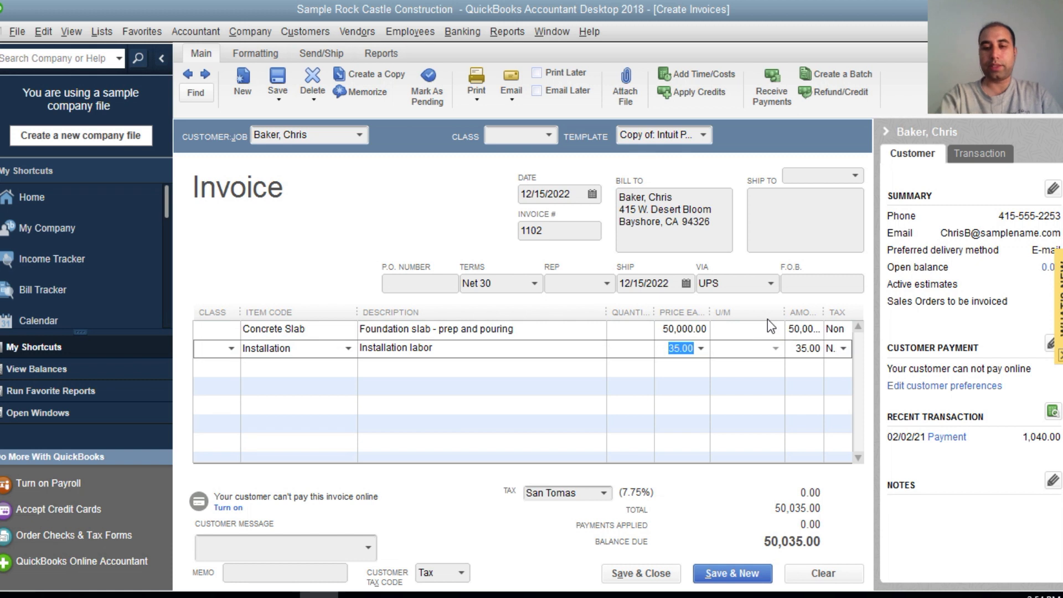
key(BackSpace)
text(56660)
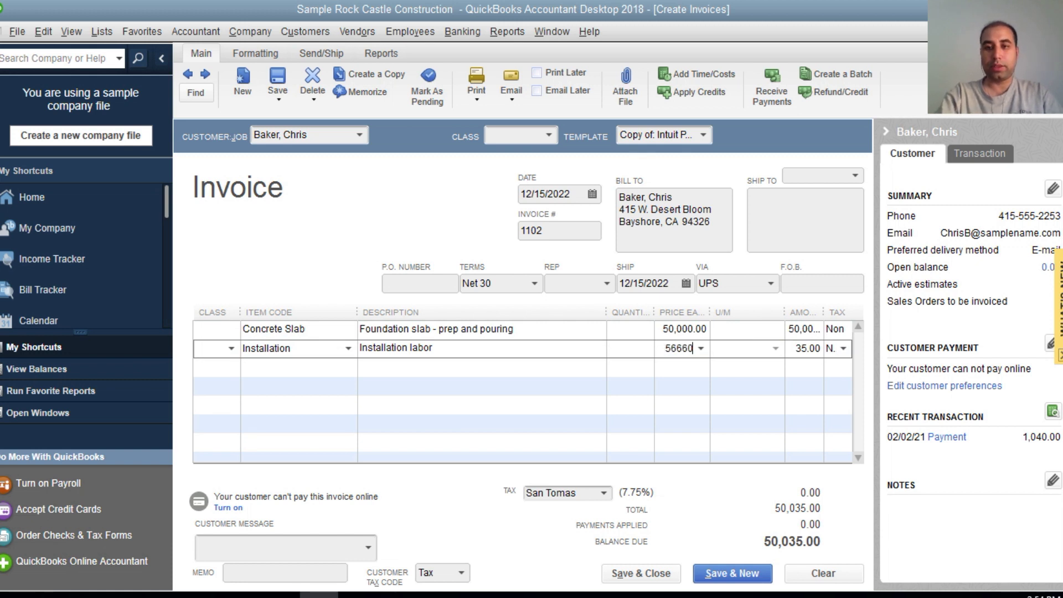
Step: Confirm Installation at 56,660.00, add a 106,660.00 Subtotal line, and widen the Amount column
click(559, 391)
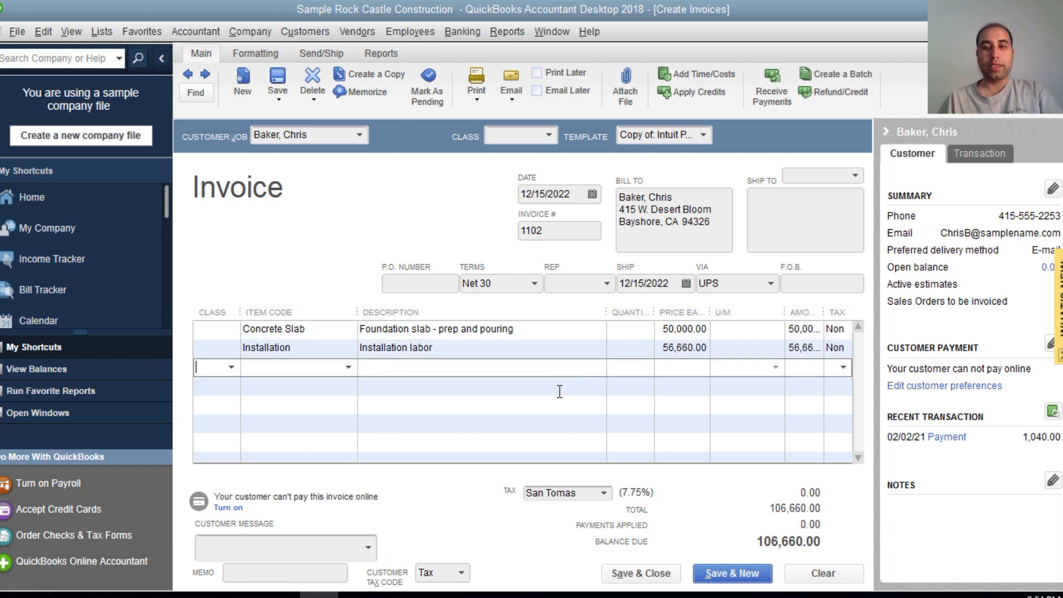
click(347, 368)
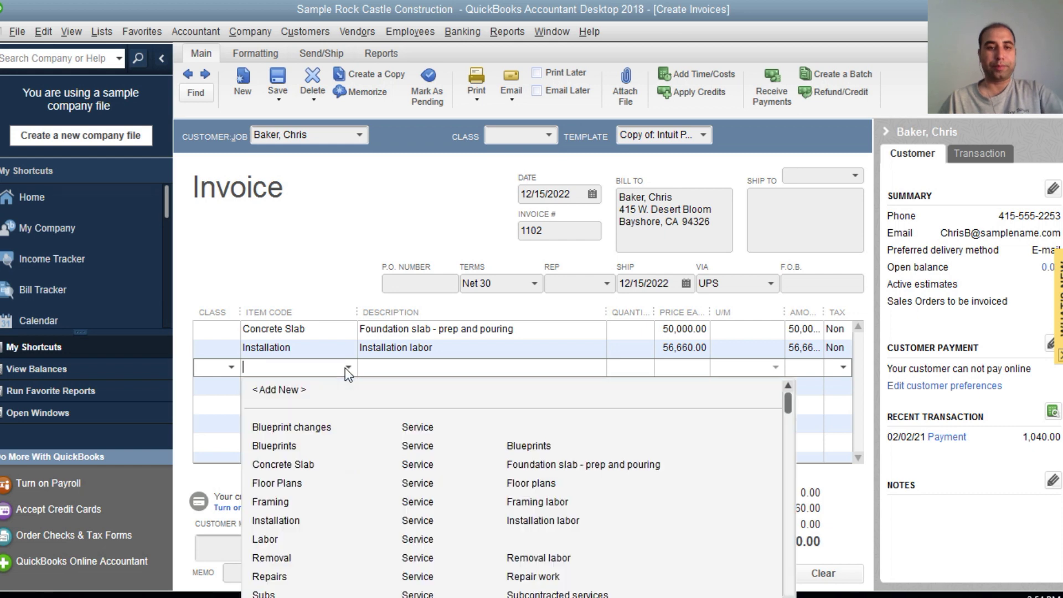
text(sub)
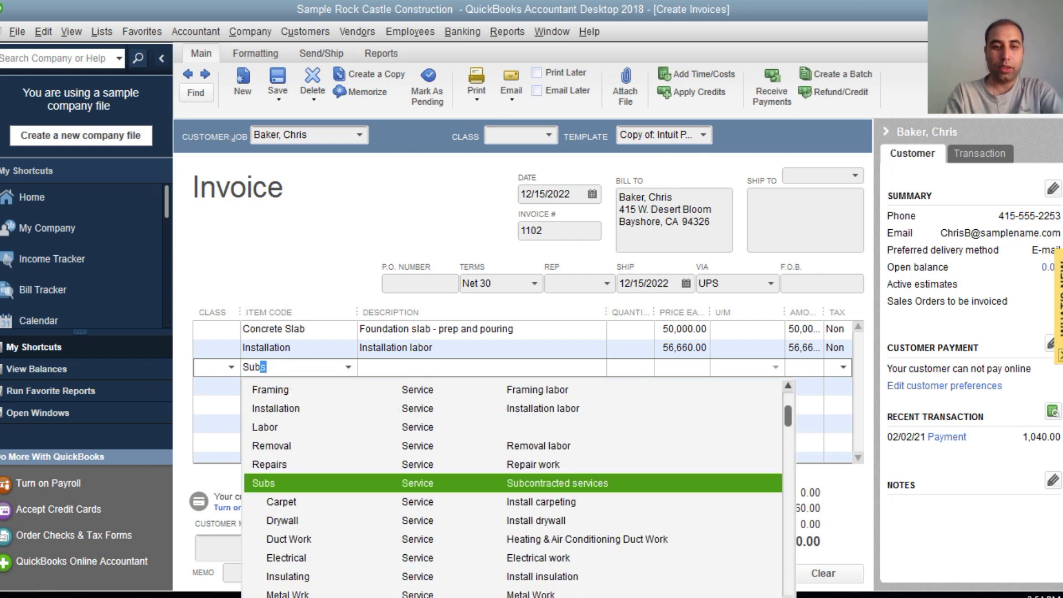
key(BackSpace)
key(BackSpace)
key(BackSpace)
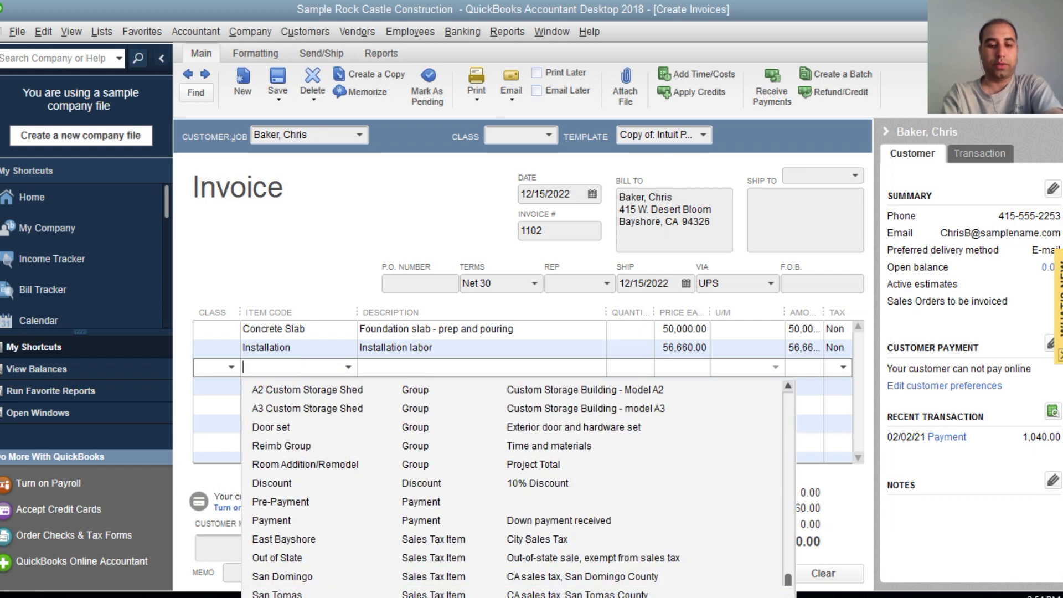
text(Sub)
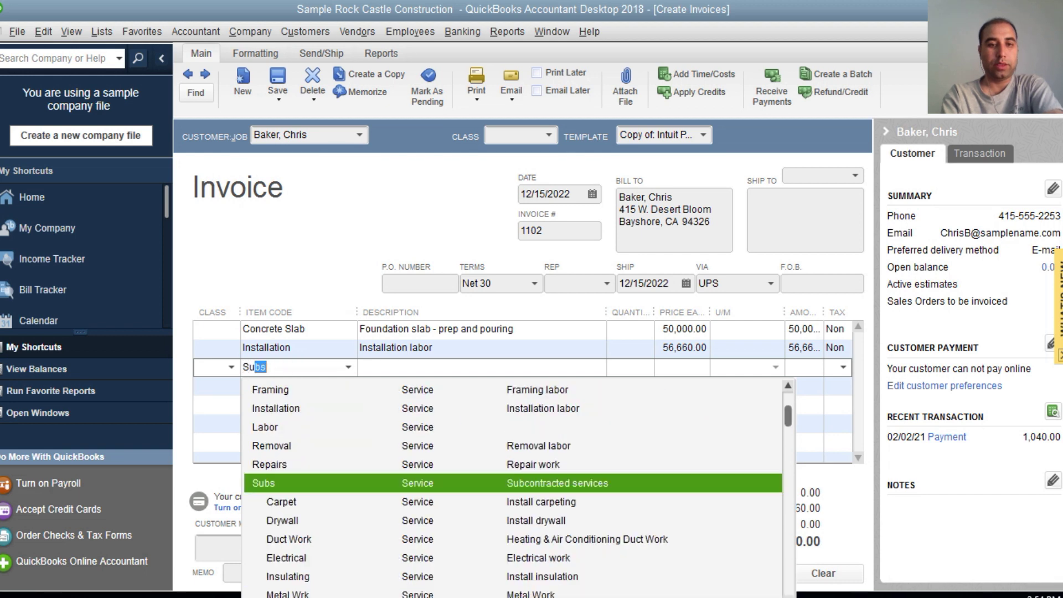
text(total)
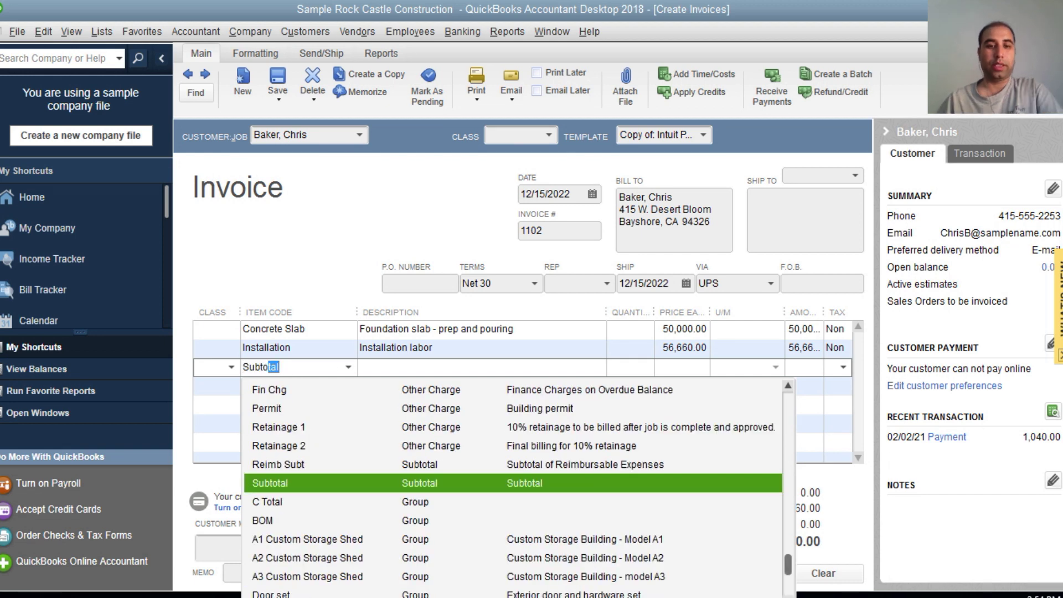
click(265, 486)
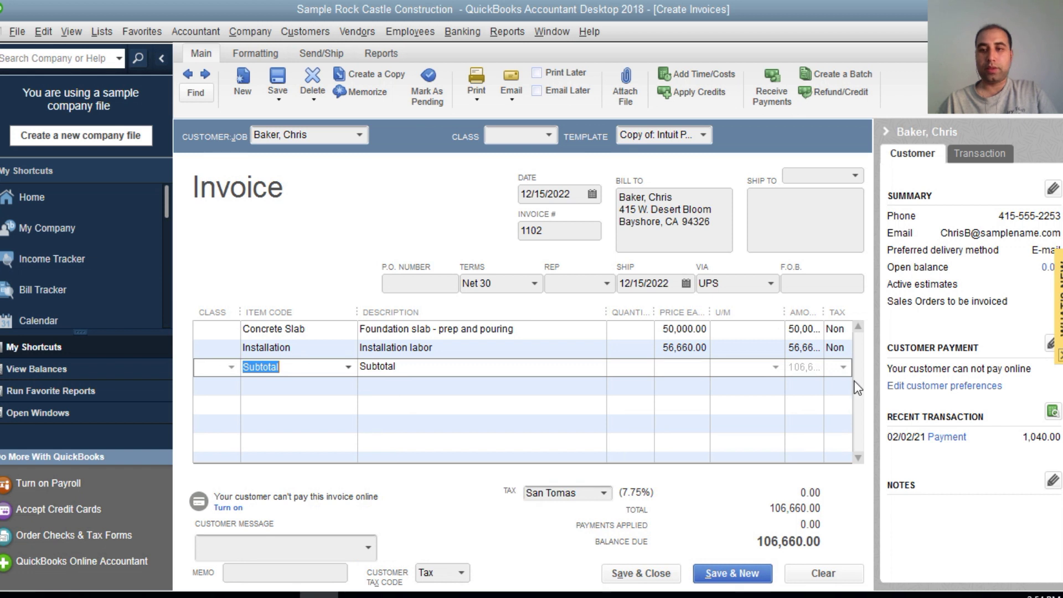
click(814, 378)
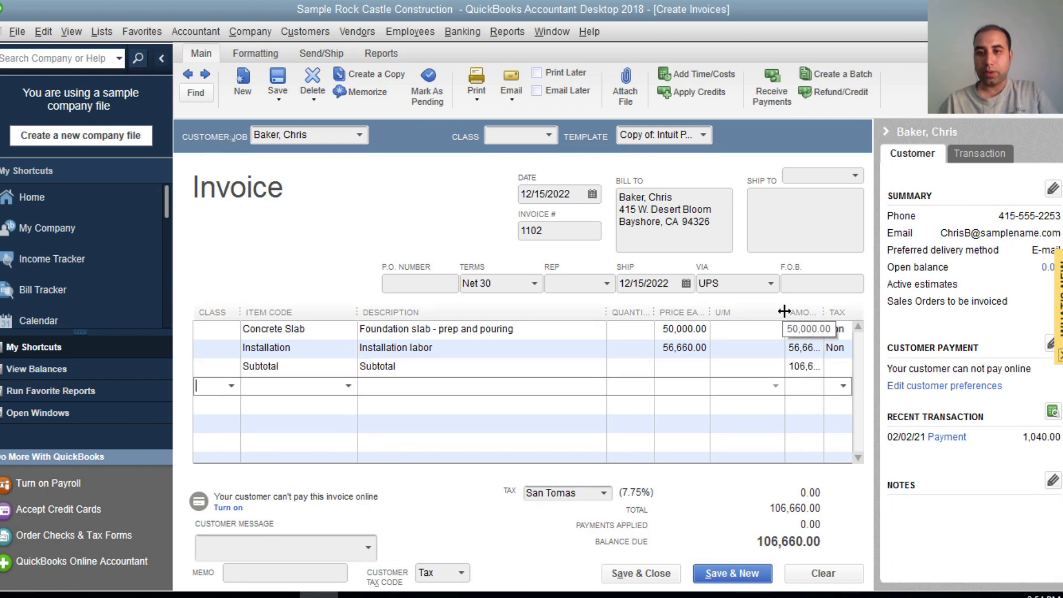
drag(784, 313, 750, 313)
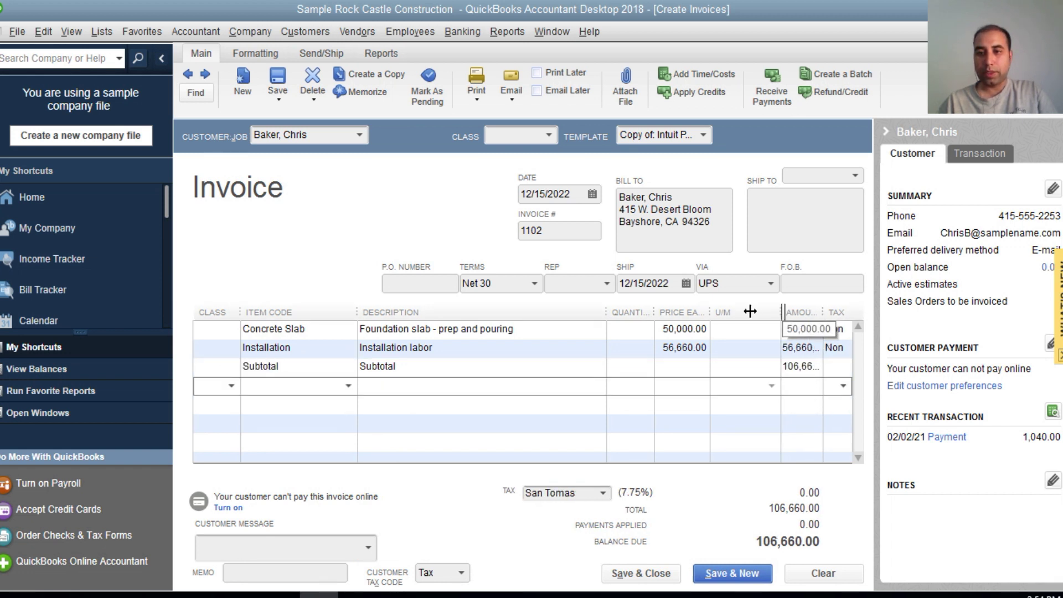
click(273, 400)
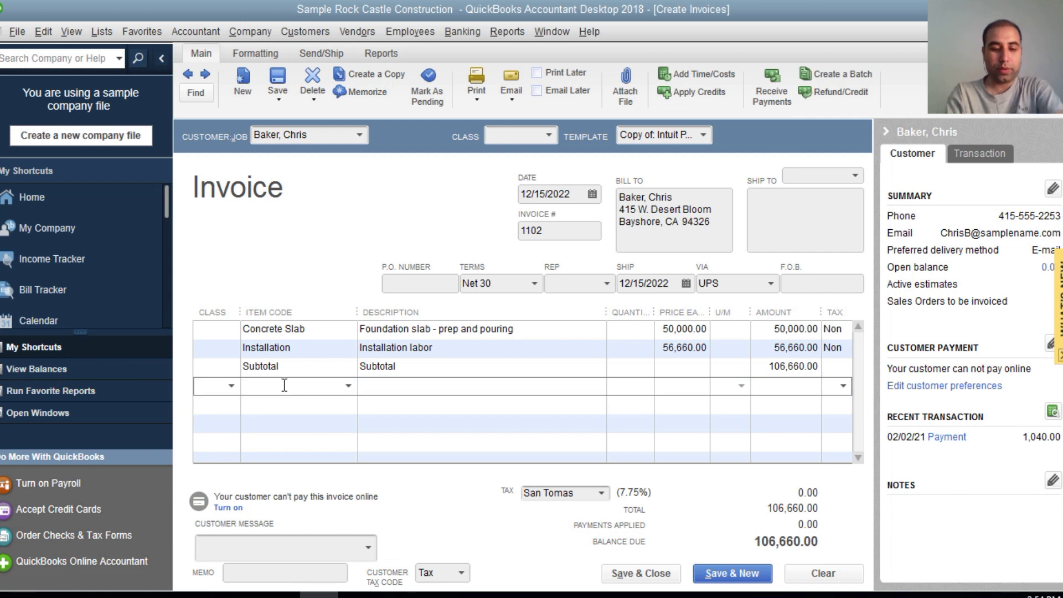
text(ctT)
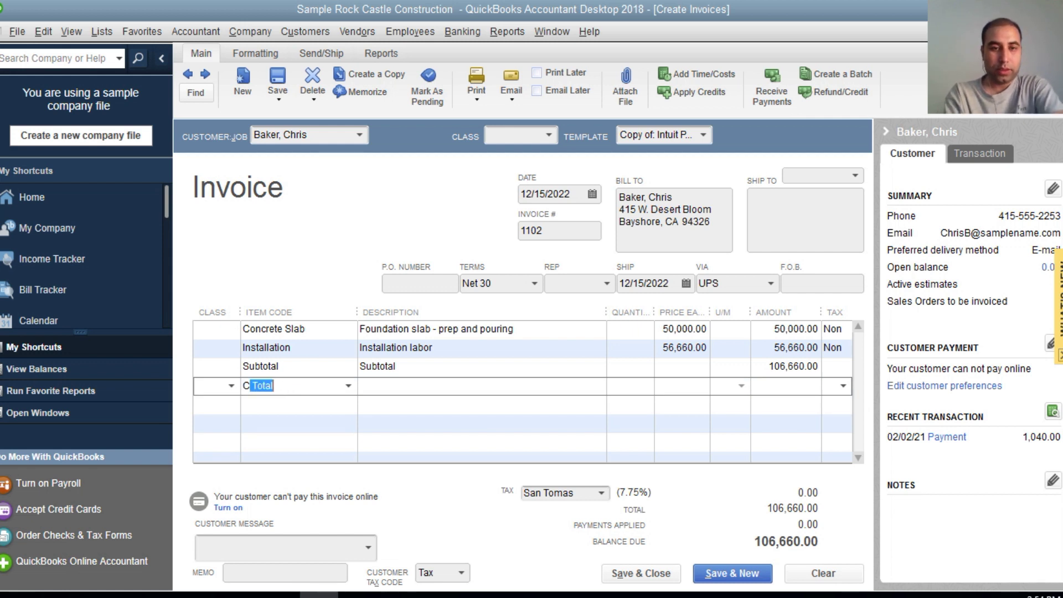
Step: Add the C Total group, make both commission lines non-taxable, and set Commisson exp quantity 106,660
click(355, 412)
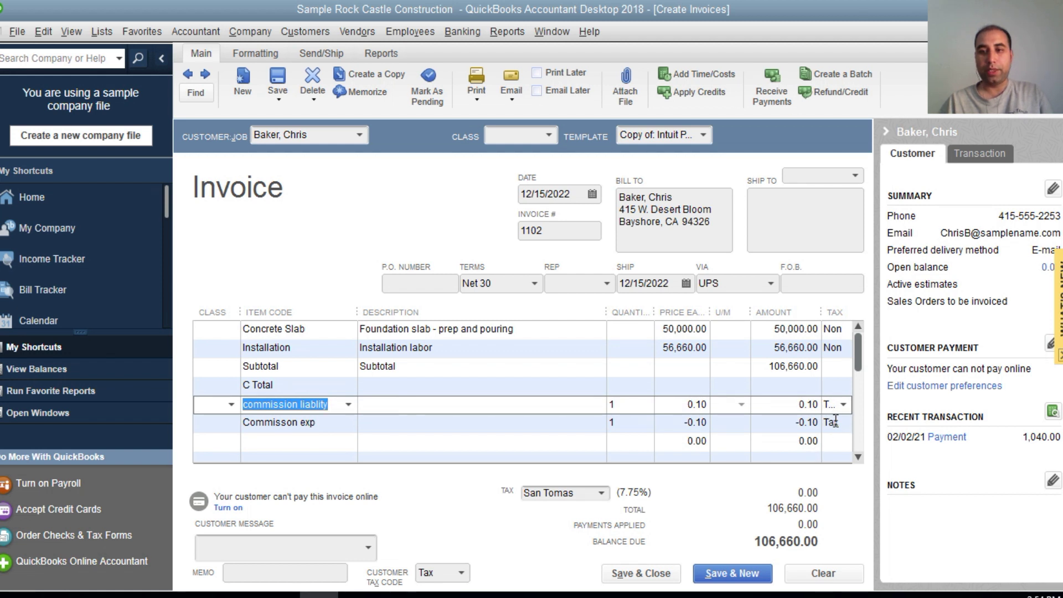
click(844, 405)
text(n)
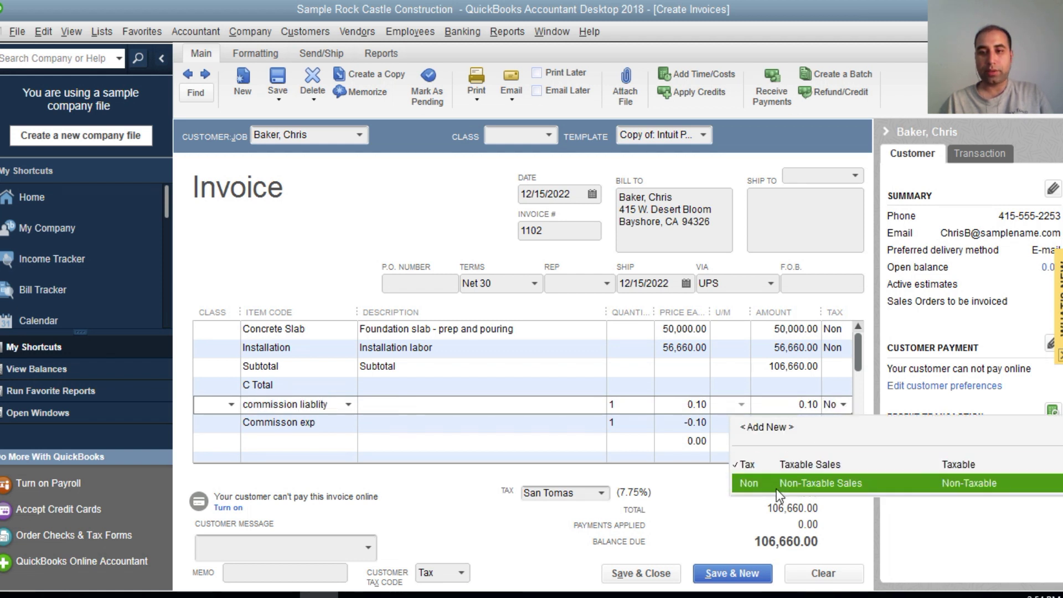
click(837, 422)
text(n)
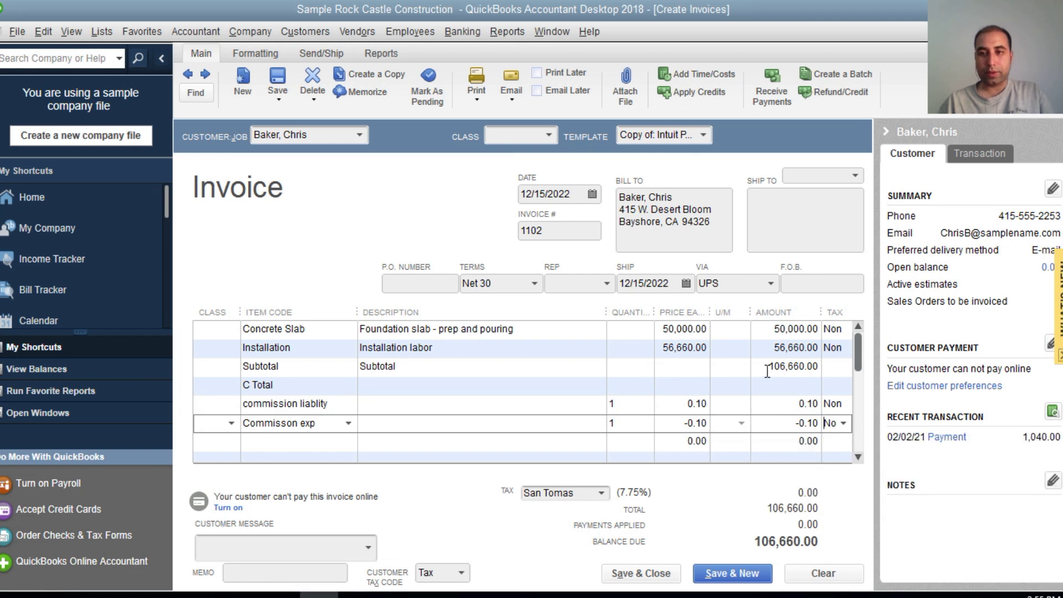
click(631, 405)
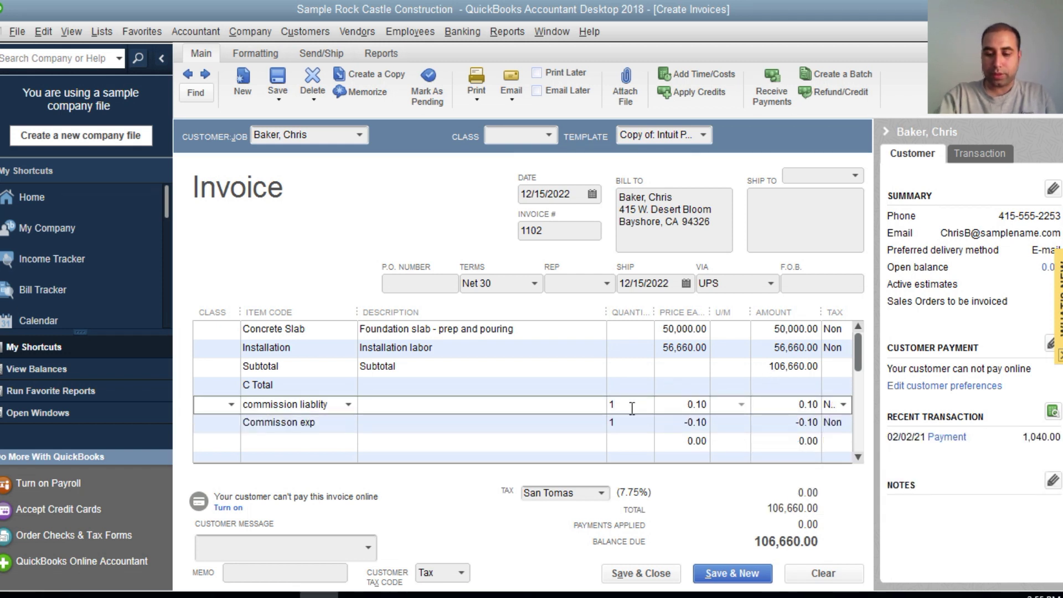
text(06)
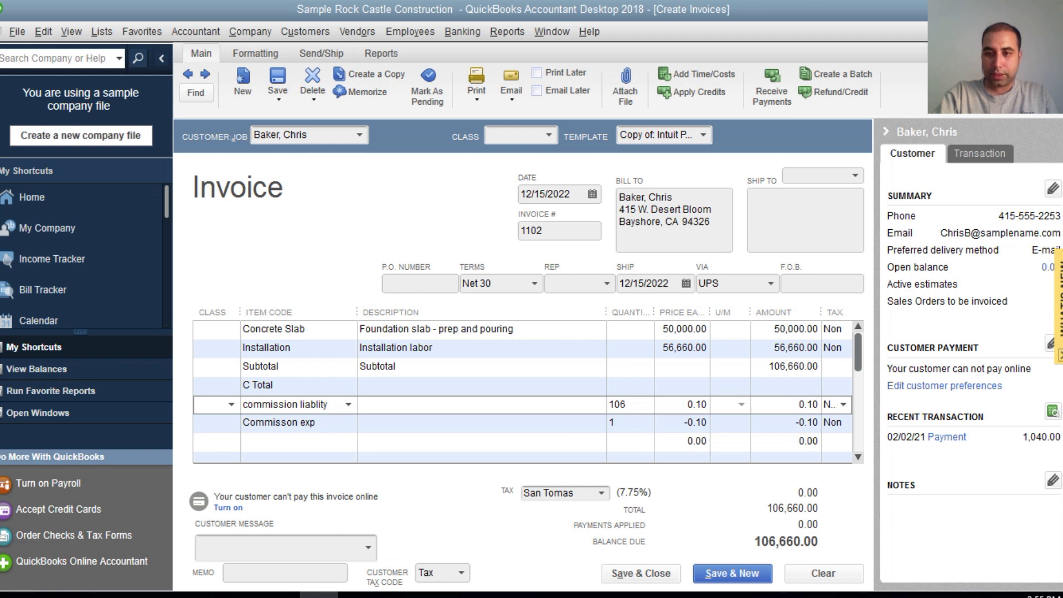
text(660)
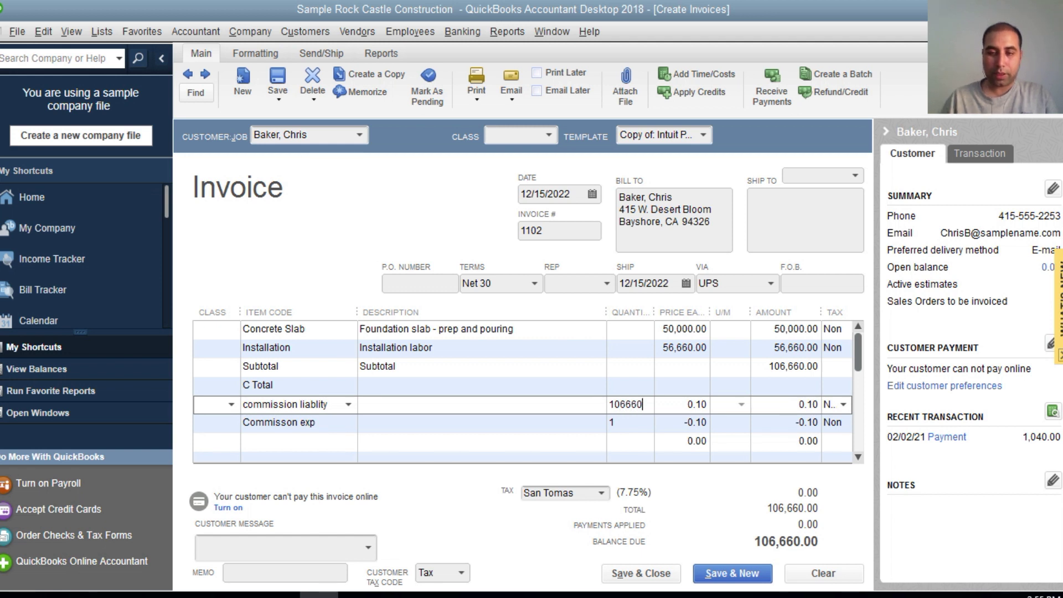
click(632, 423)
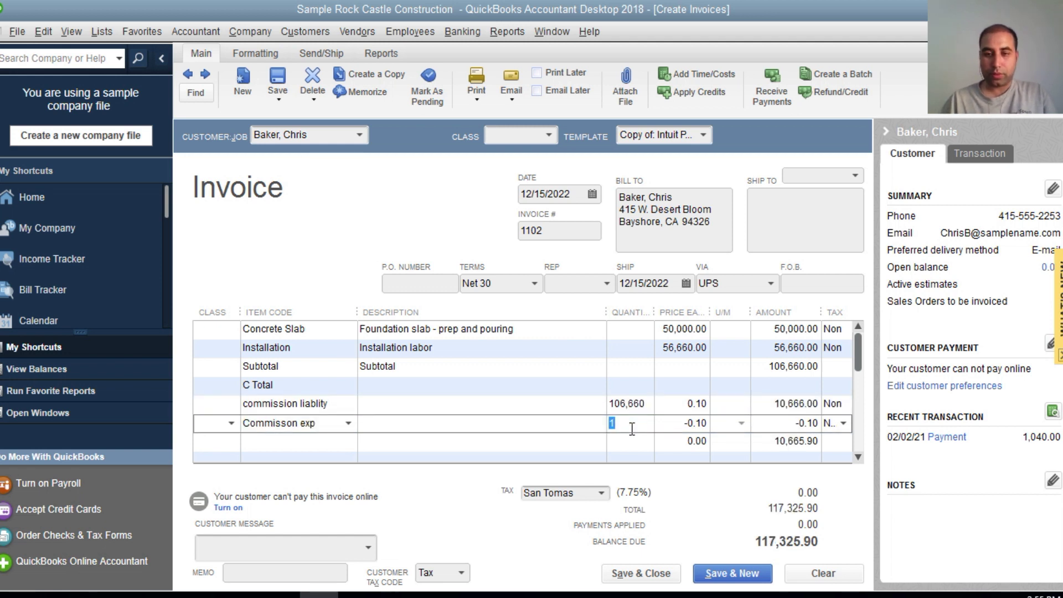
text(010666)
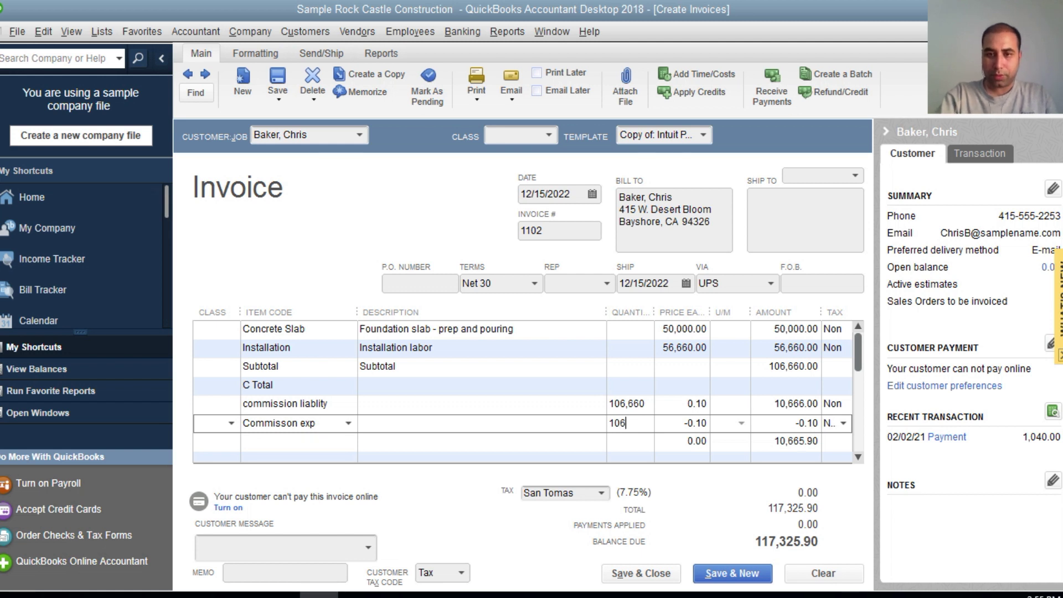
text(0)
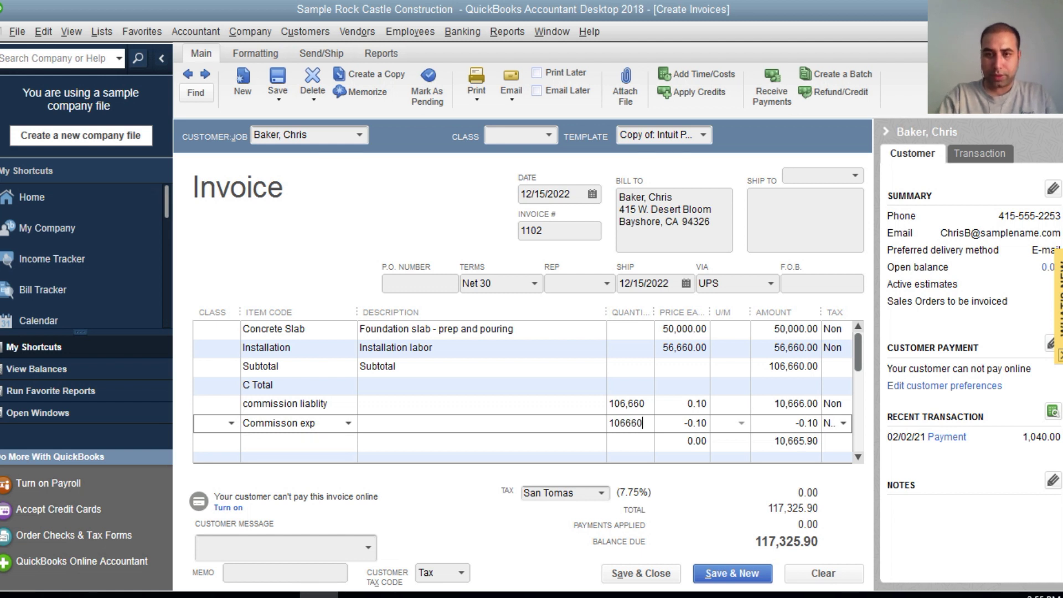
click(579, 446)
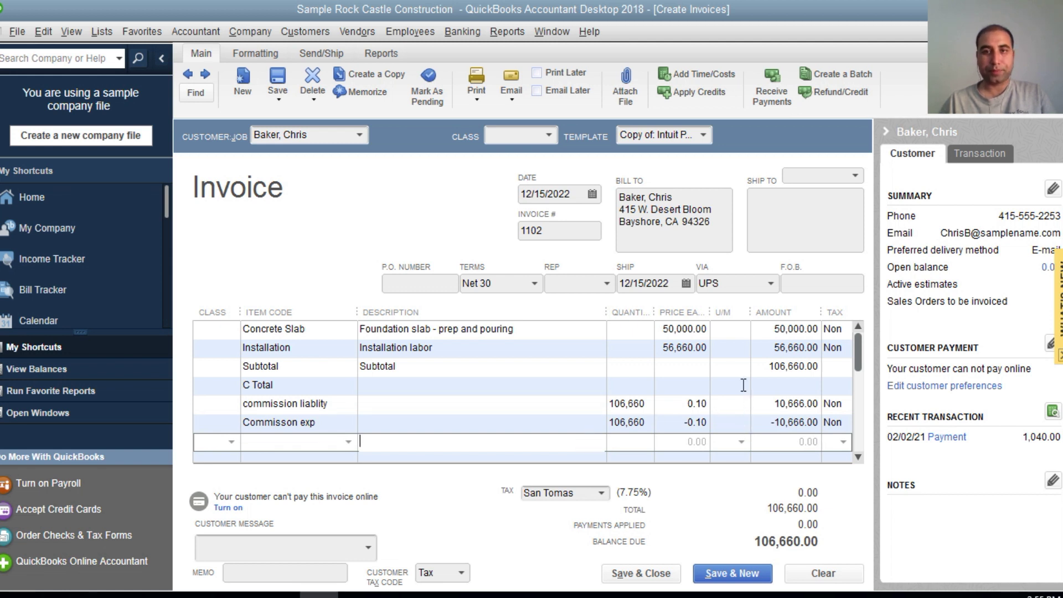
click(607, 283)
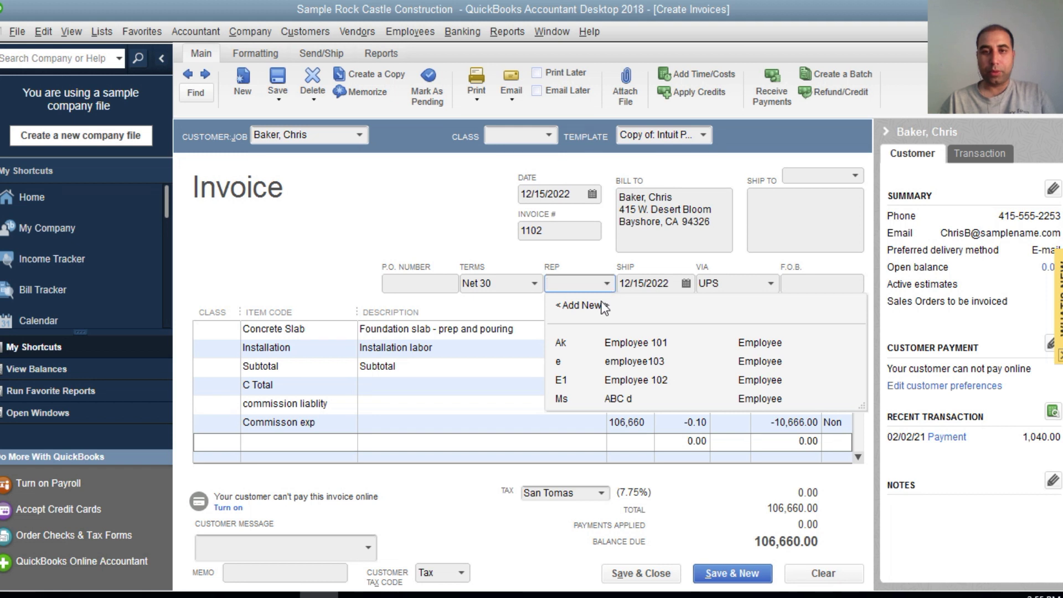
Step: Set rep Ak on invoice 1102, save it with the change made permanent, and close the Item List
click(599, 343)
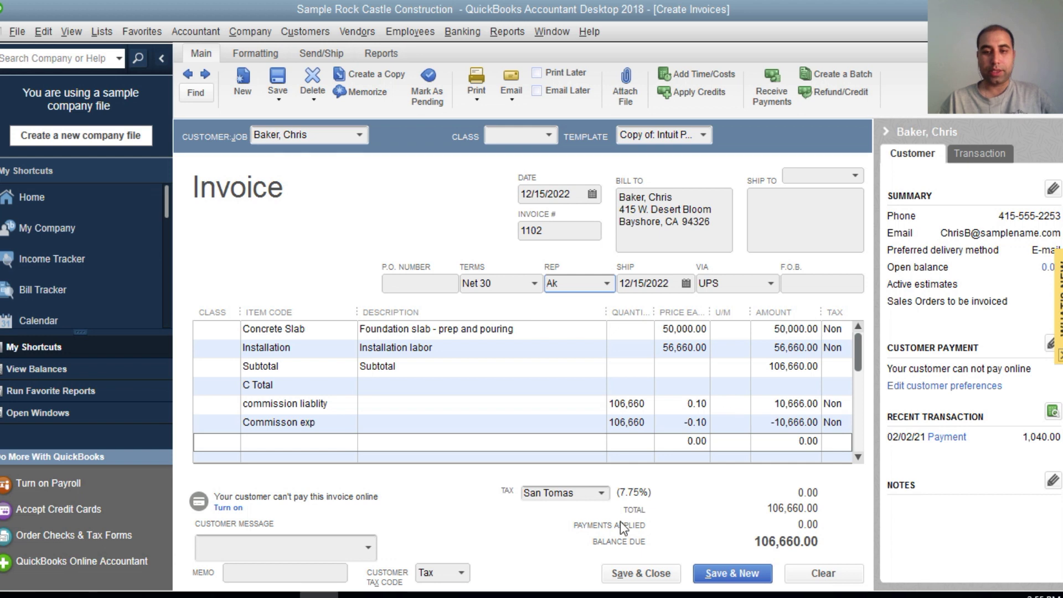
click(640, 573)
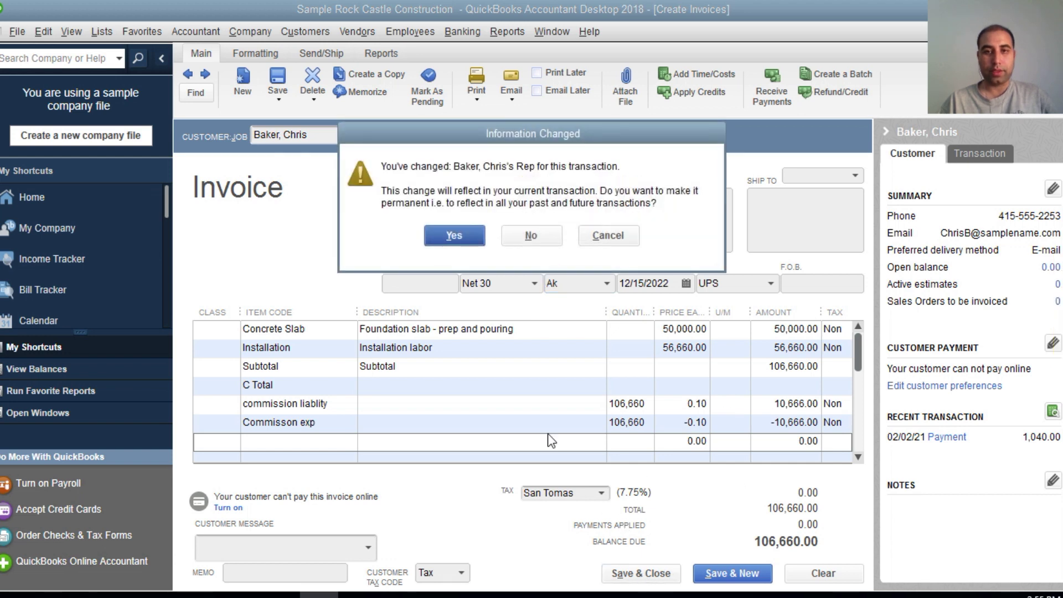
click(454, 235)
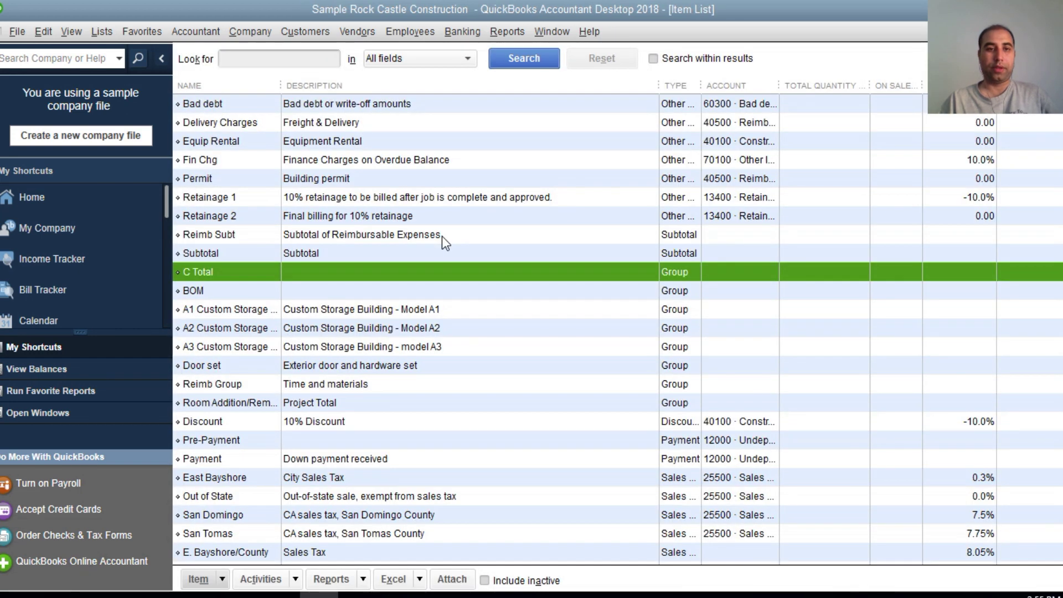
key(Escape)
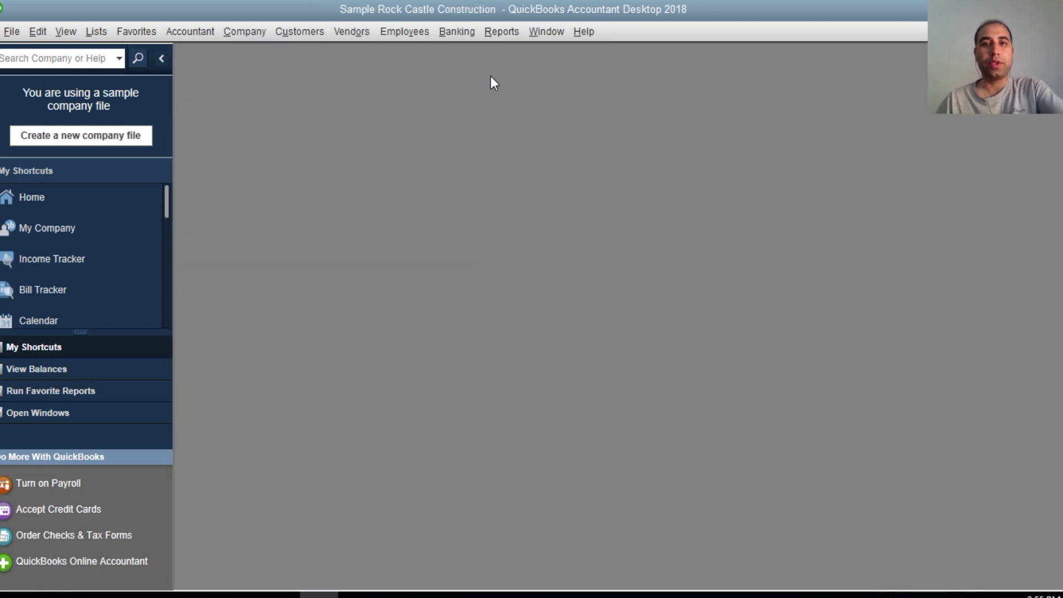
Step: Inspect Profit & Loss Standard's 12,166.00 Commission Expense transactions, then open Balance Sheet Standard
click(494, 41)
mouse_move(542, 175)
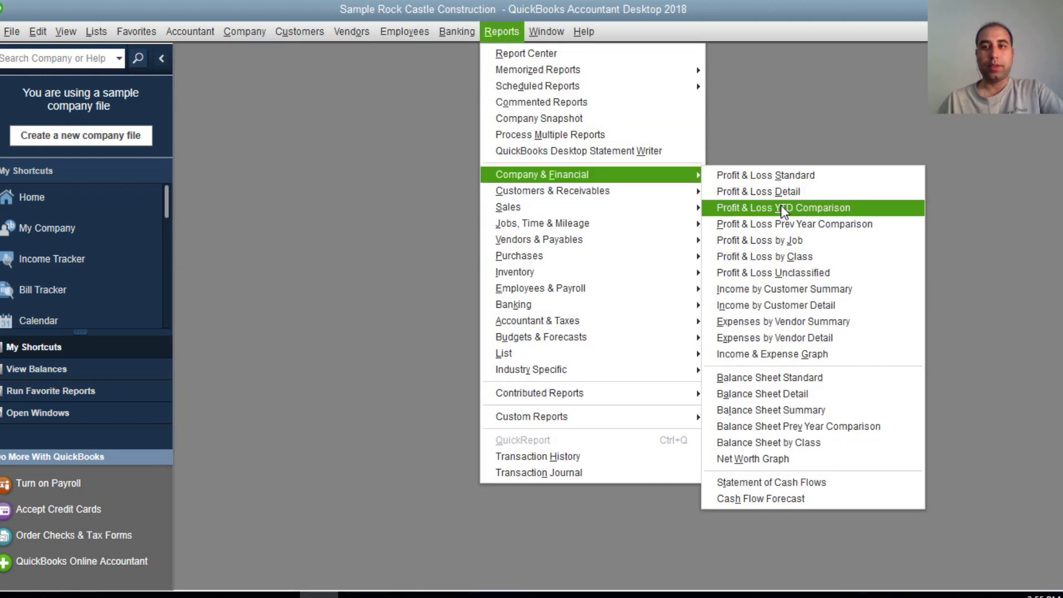
click(786, 174)
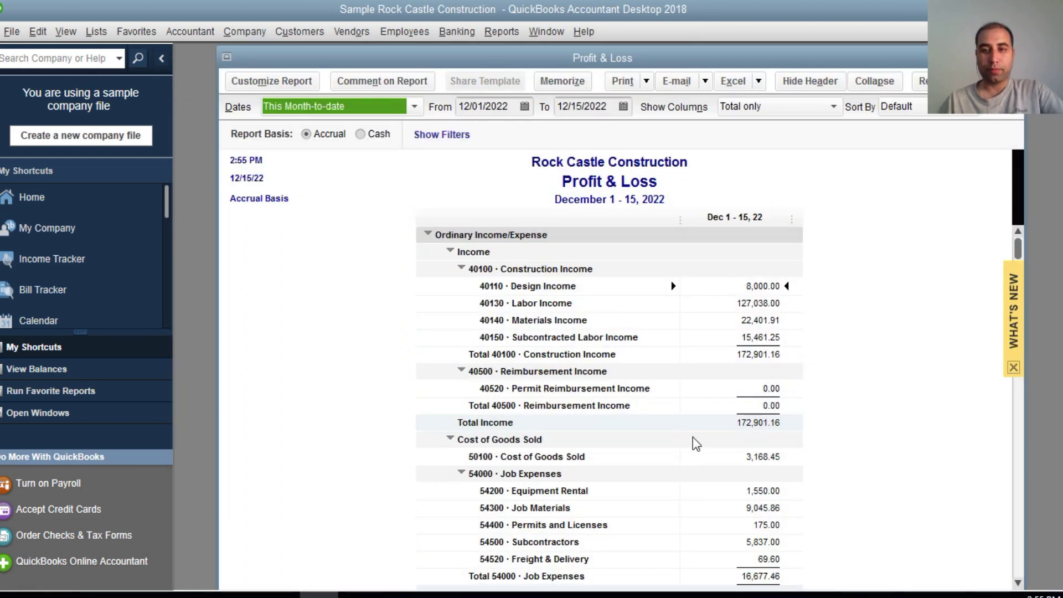
scroll(626, 509, down, 3)
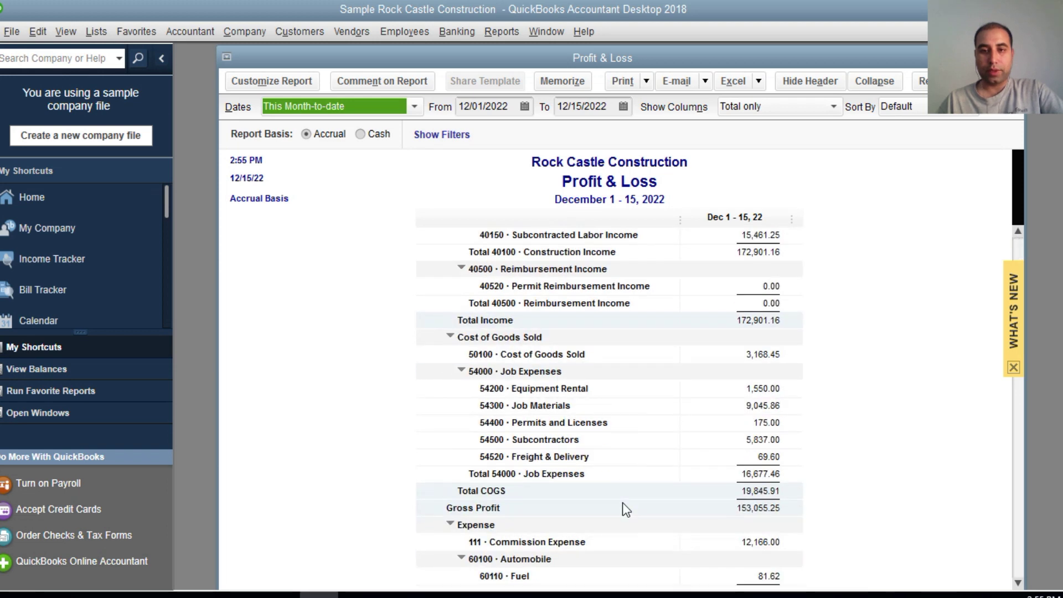
scroll(625, 508, down, 3)
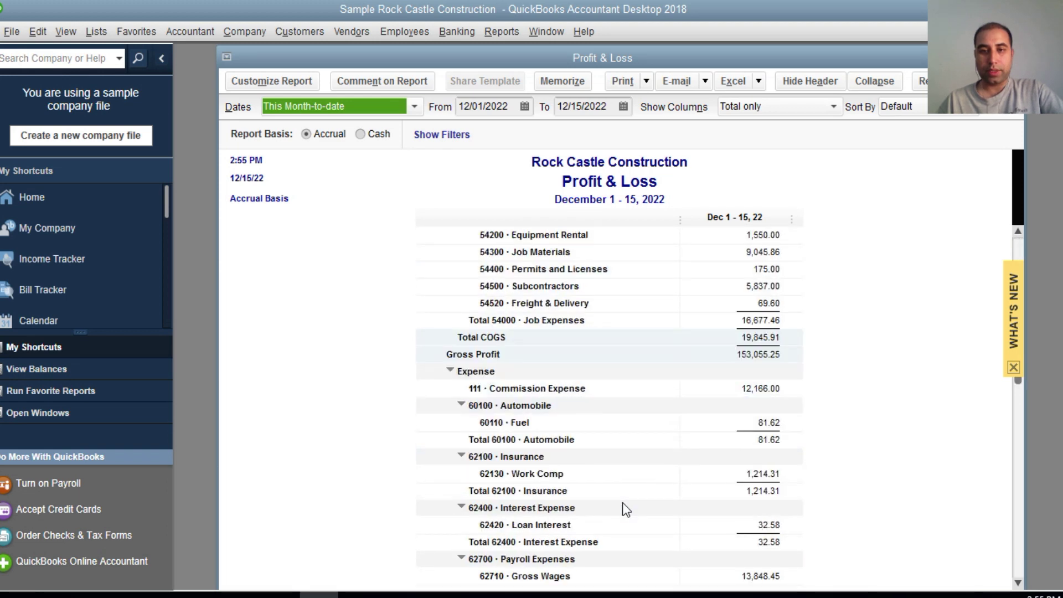
double_click(744, 388)
click(828, 267)
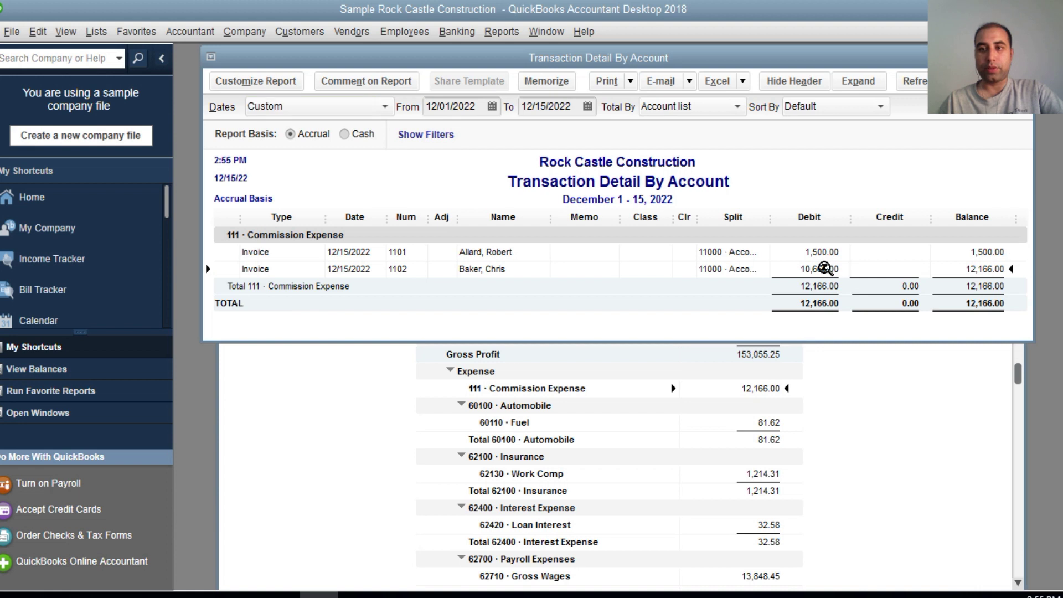
key(Escape)
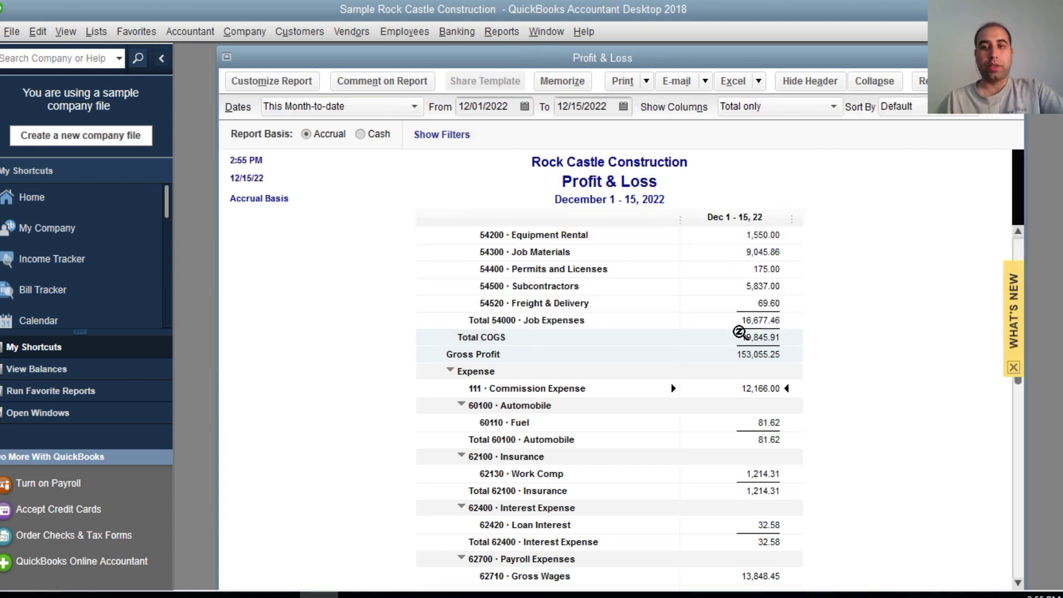
click(501, 33)
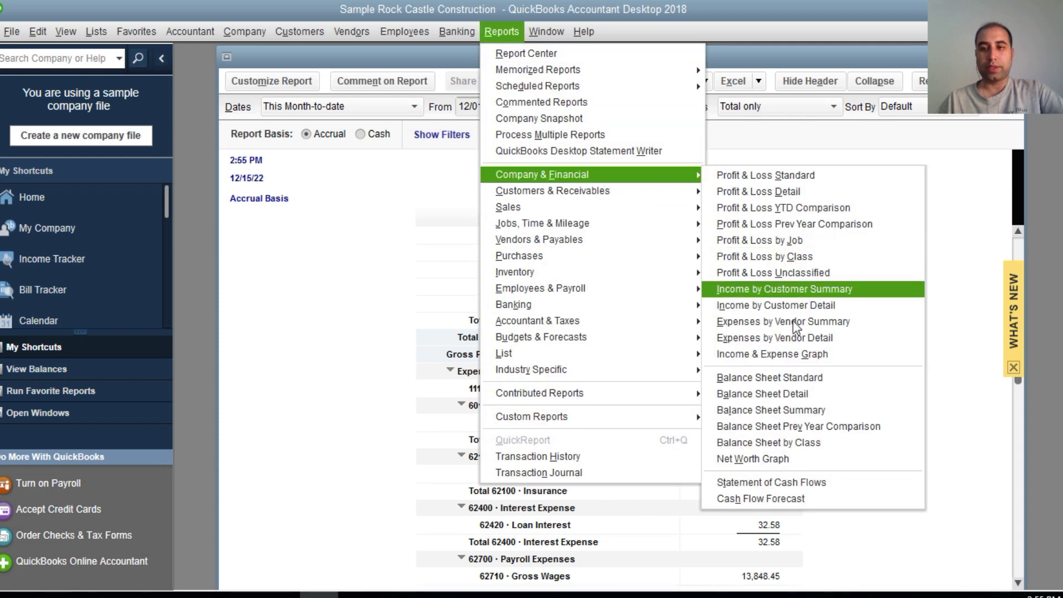
click(793, 373)
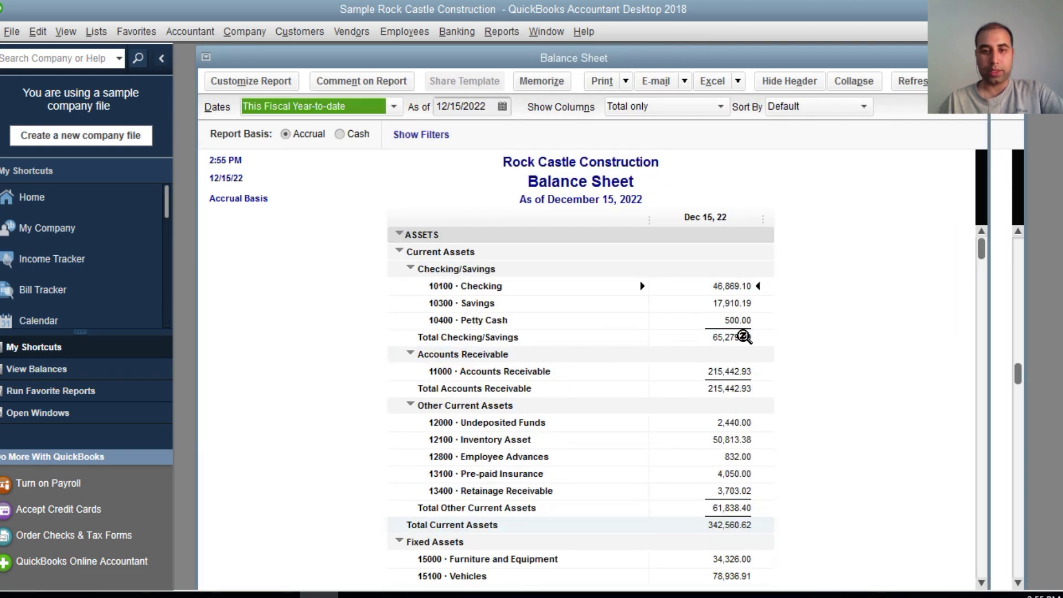
scroll(744, 337, down, 3)
scroll(744, 337, down, 3)
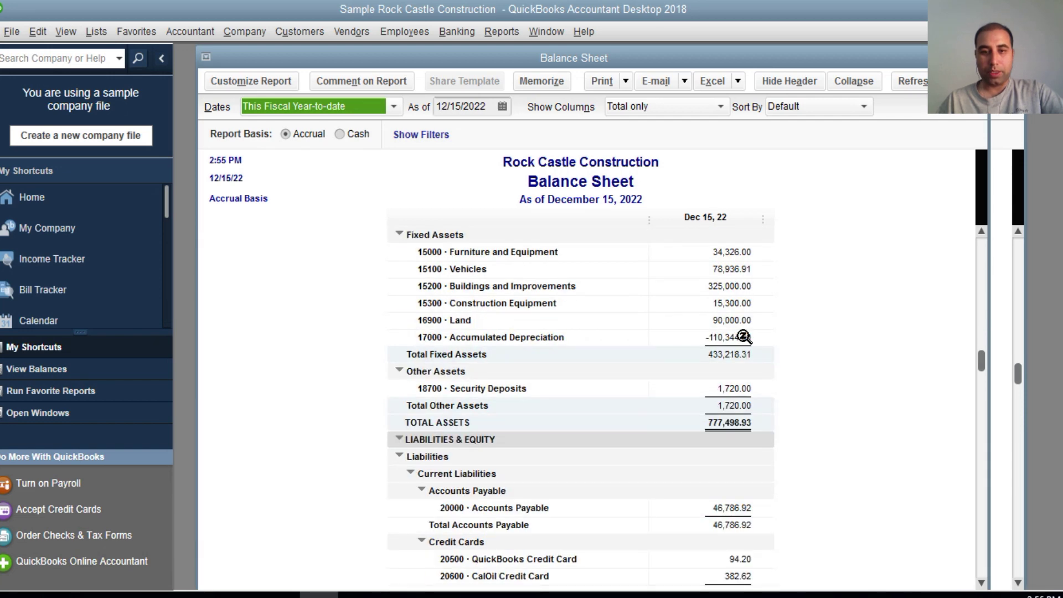
scroll(731, 510, down, 3)
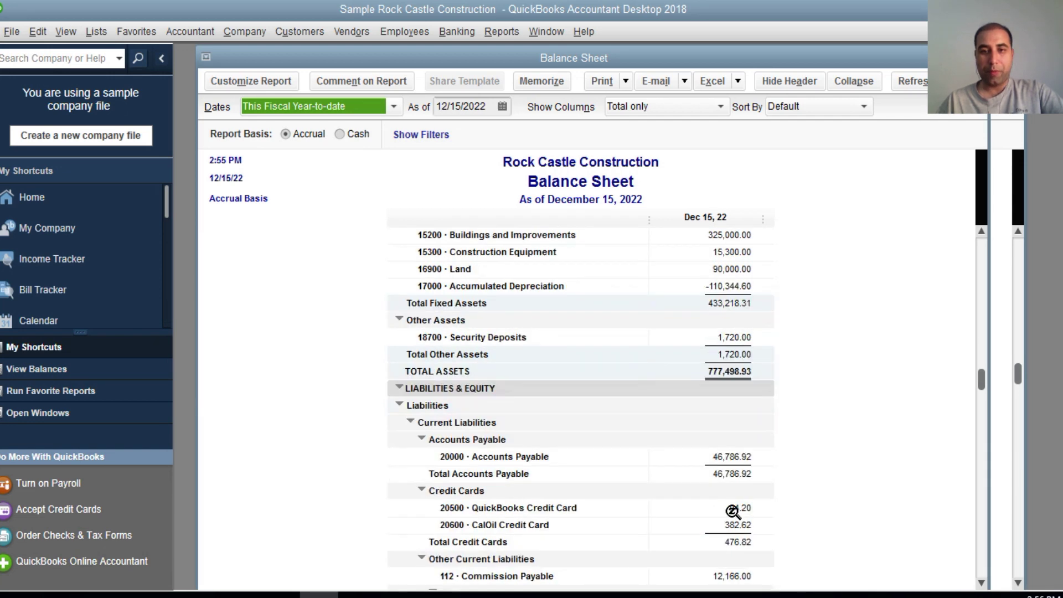
scroll(725, 437, down, 3)
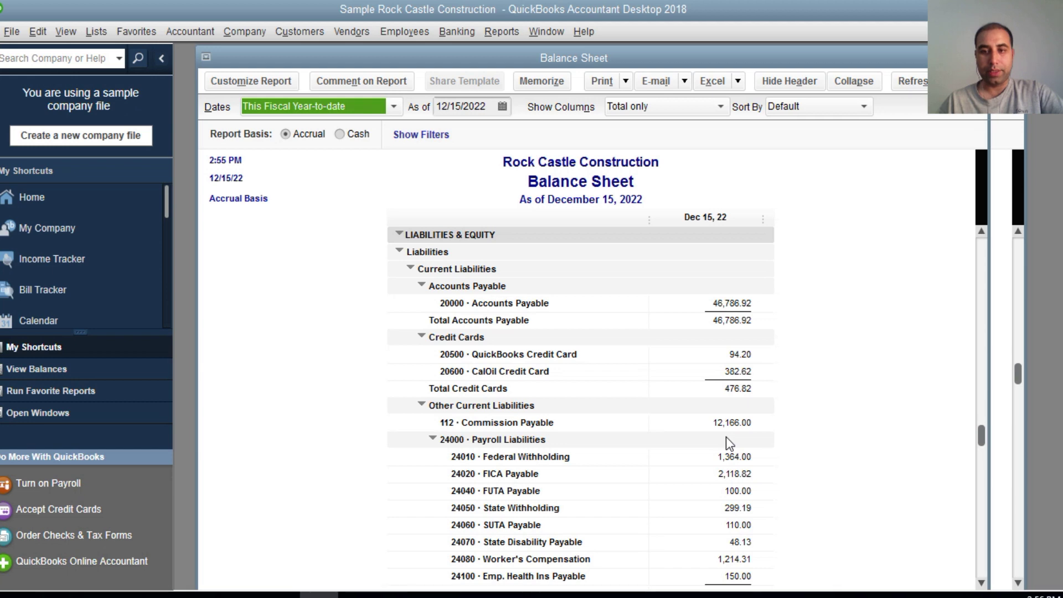
scroll(725, 437, down, 3)
Step: Trace Commission Payable to invoices 1101 and 1102, then close the Balance Sheet and Profit & Loss
double_click(724, 318)
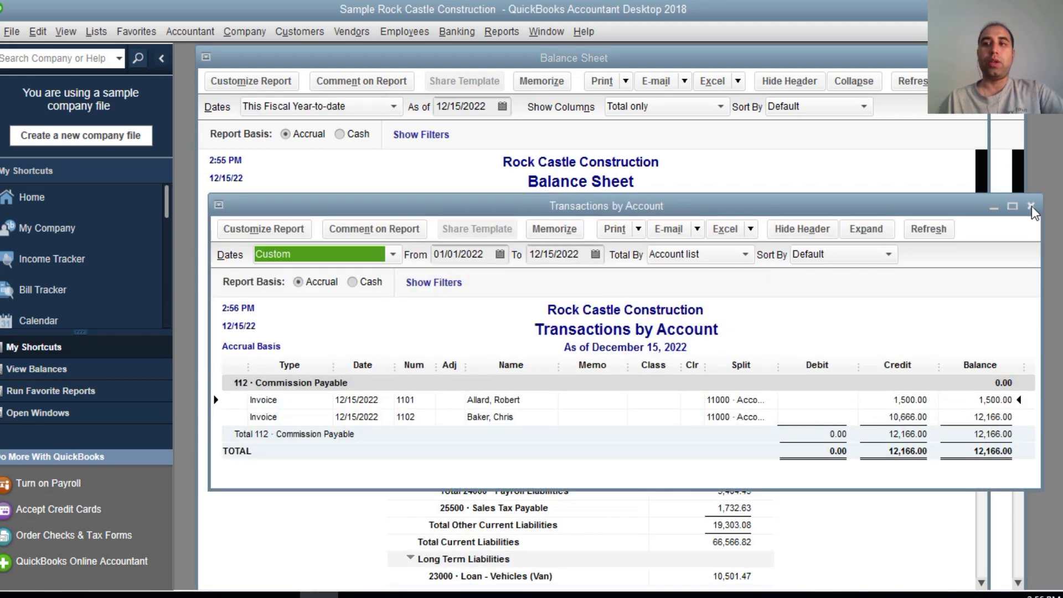
click(1032, 206)
key(Escape)
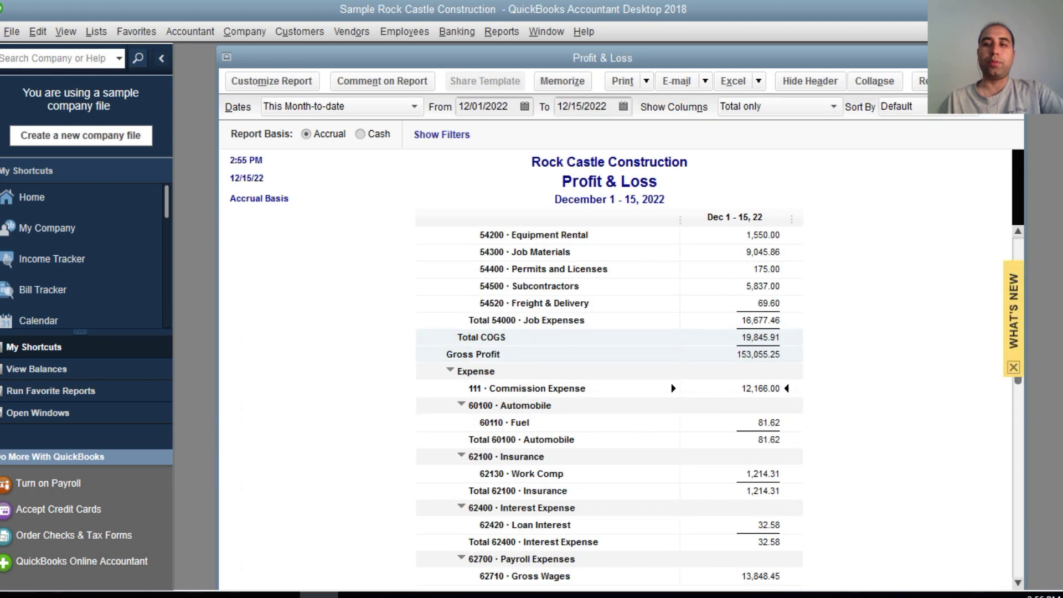
key(Escape)
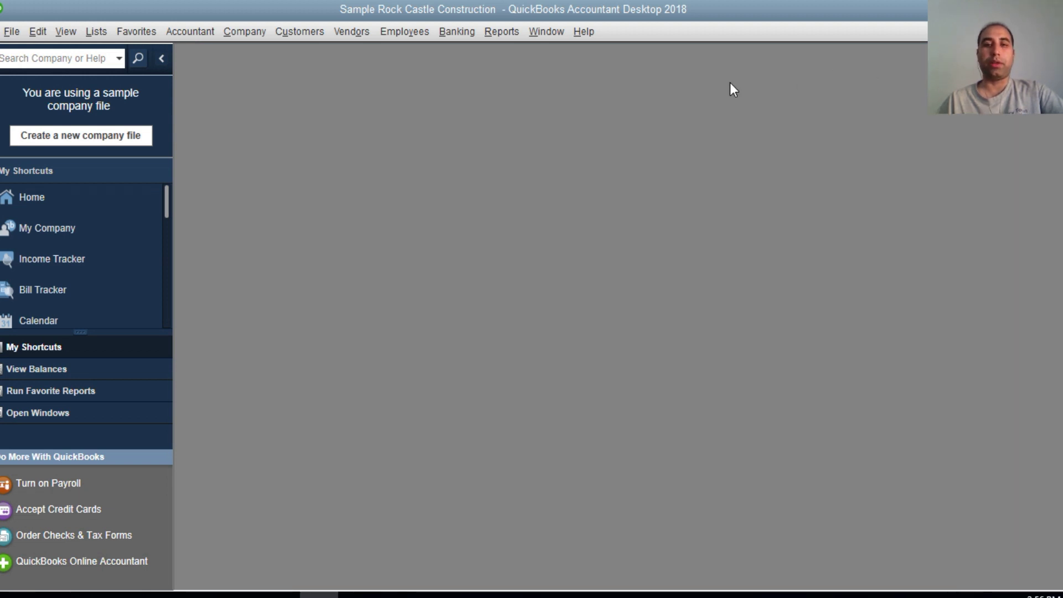
Step: Reopen Balance Sheet Standard, QuickZoom the 12,166.00 Commission Payable, and maximize the detail report
click(491, 37)
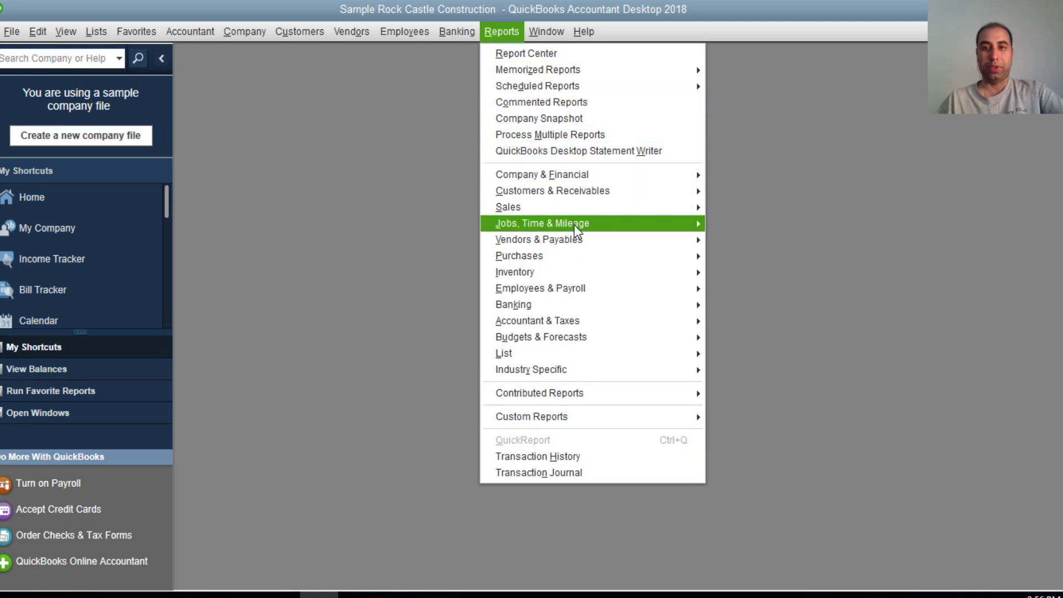
mouse_move(542, 174)
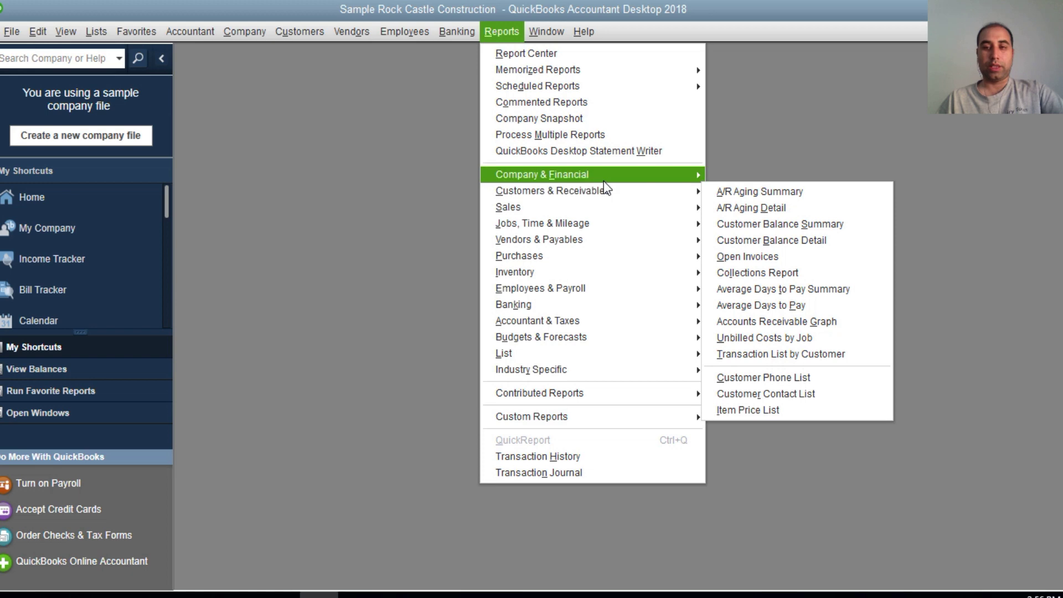
click(834, 378)
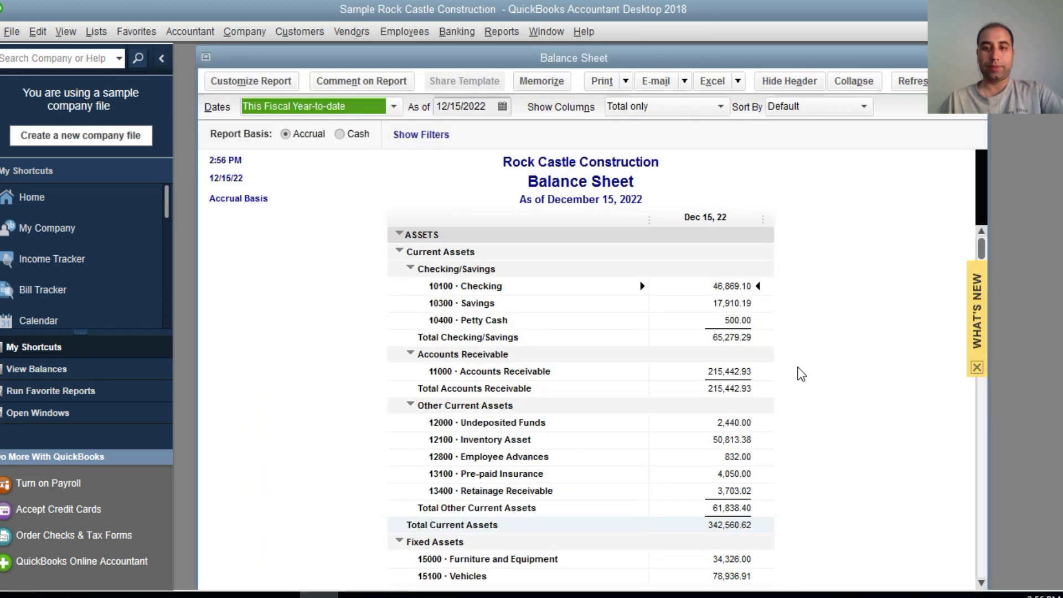
scroll(741, 473, down, 3)
scroll(741, 431, down, 3)
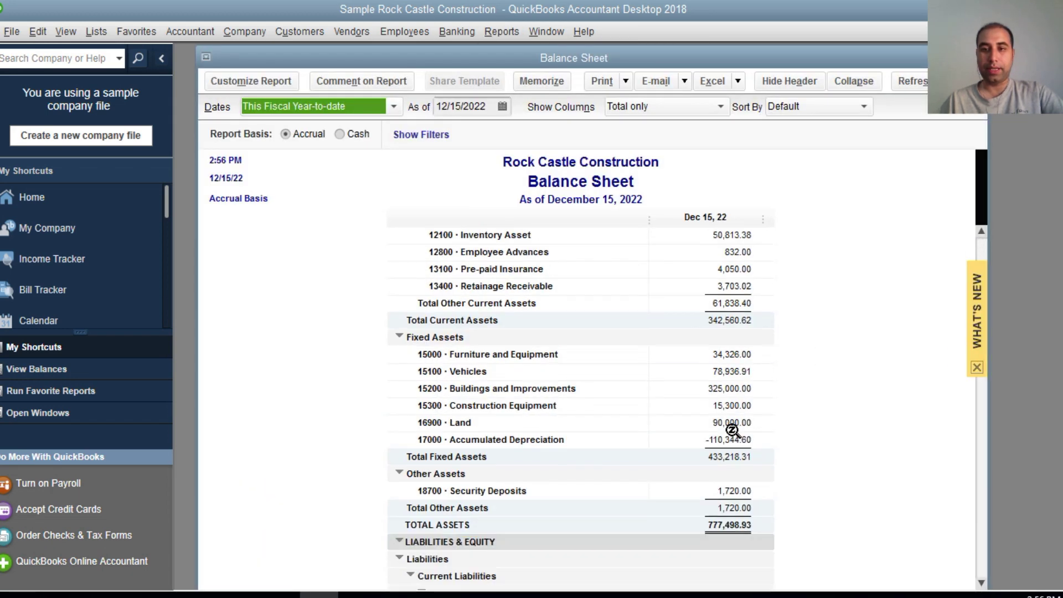
scroll(750, 398, down, 3)
scroll(750, 396, down, 3)
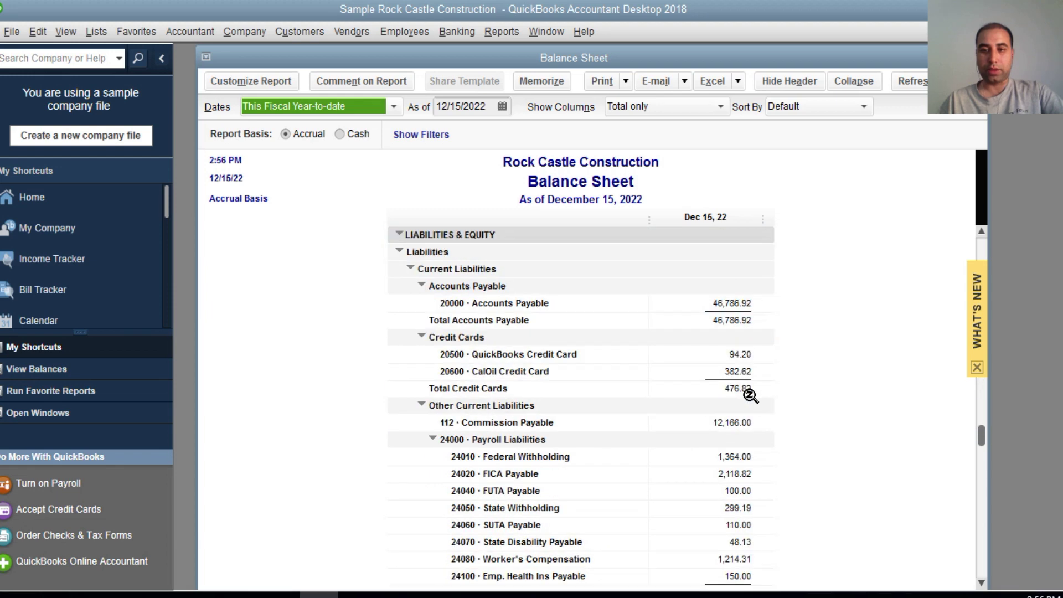
double_click(735, 422)
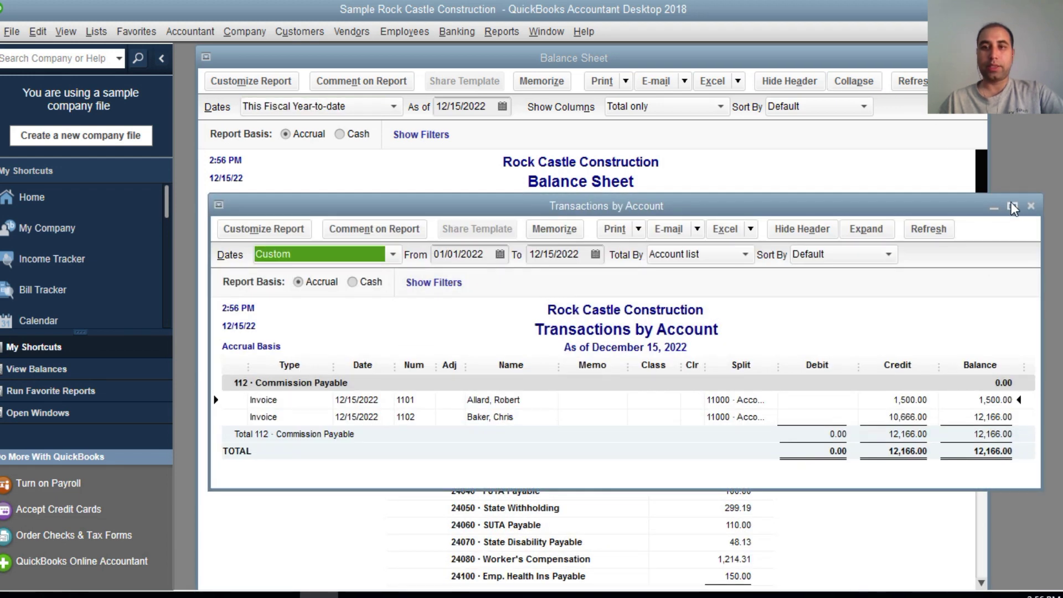
click(1012, 206)
click(287, 81)
scroll(283, 275, up, 10)
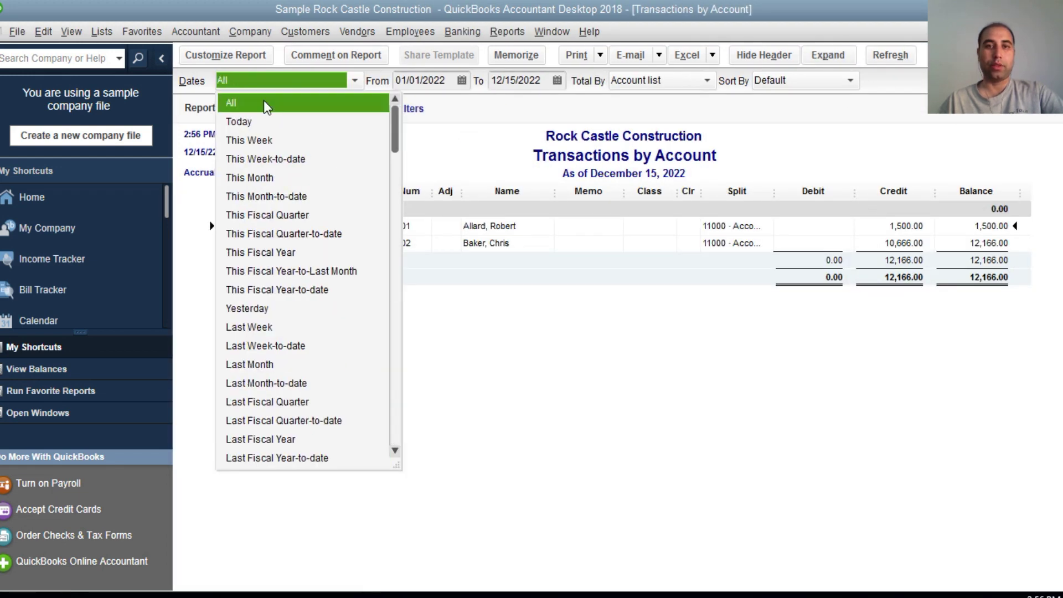
click(241, 103)
click(664, 81)
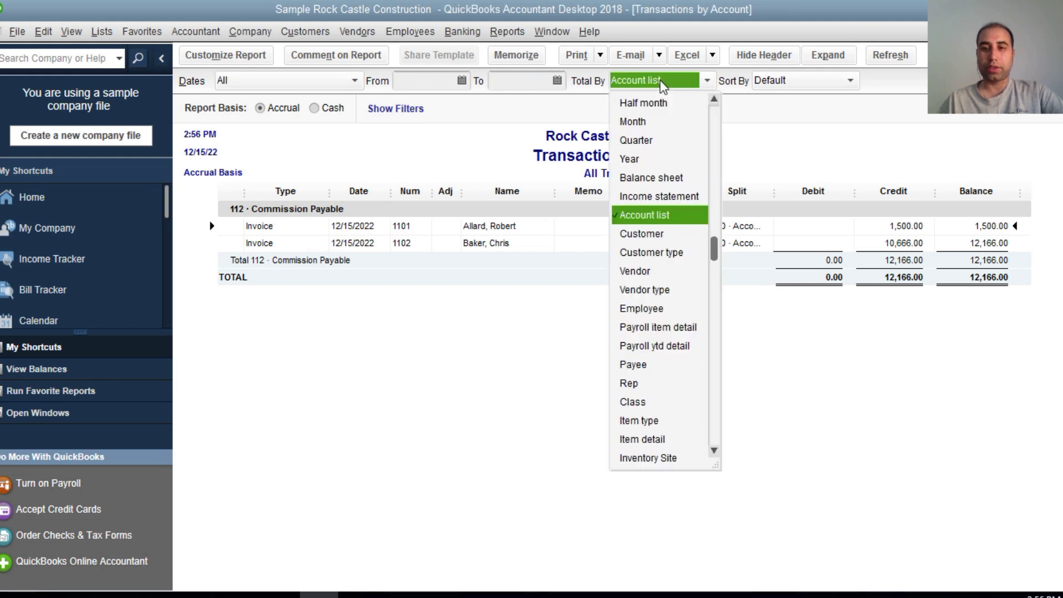
click(646, 385)
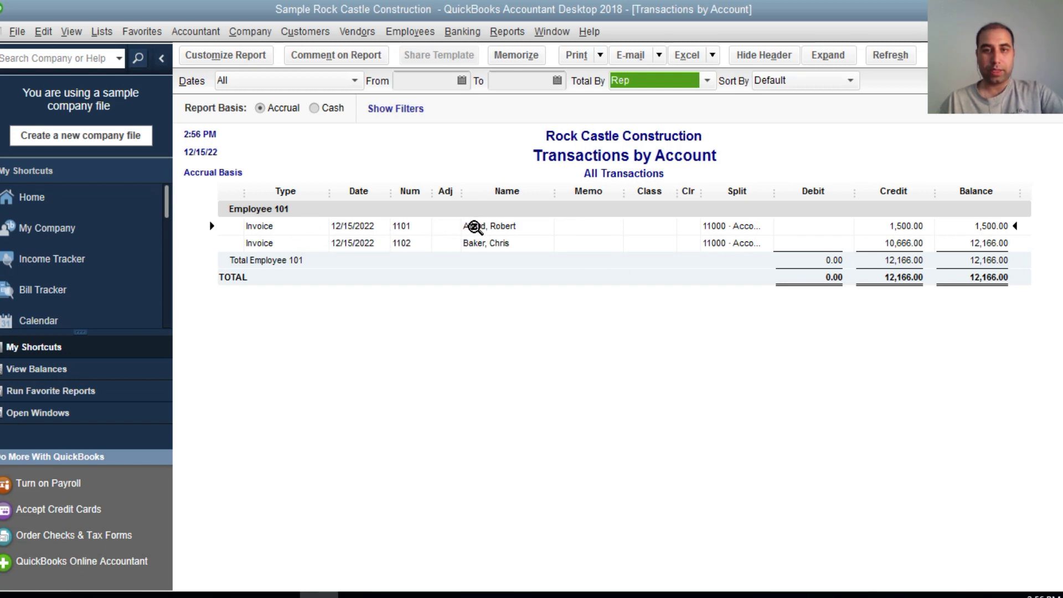
double_click(474, 226)
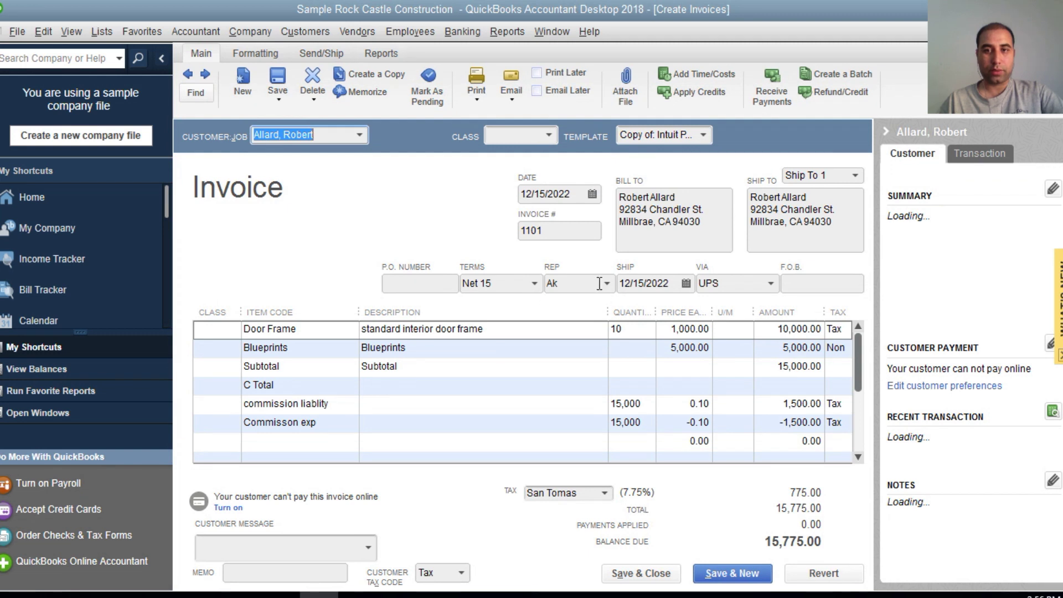
Step: Change invoice 1101's rep to employee103, save it, and make the change permanent
click(582, 283)
click(606, 284)
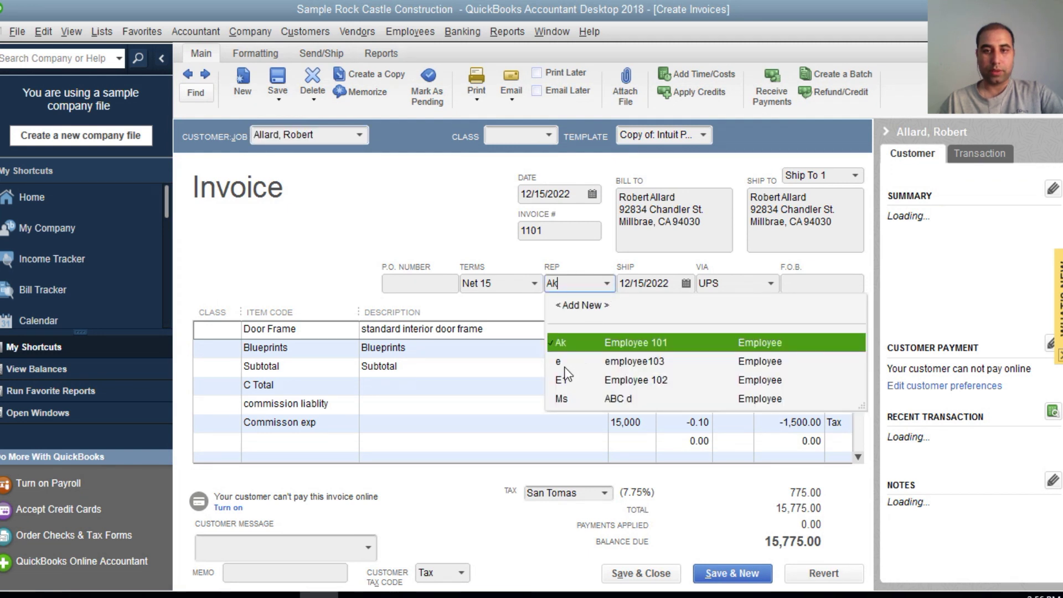
click(565, 362)
click(732, 573)
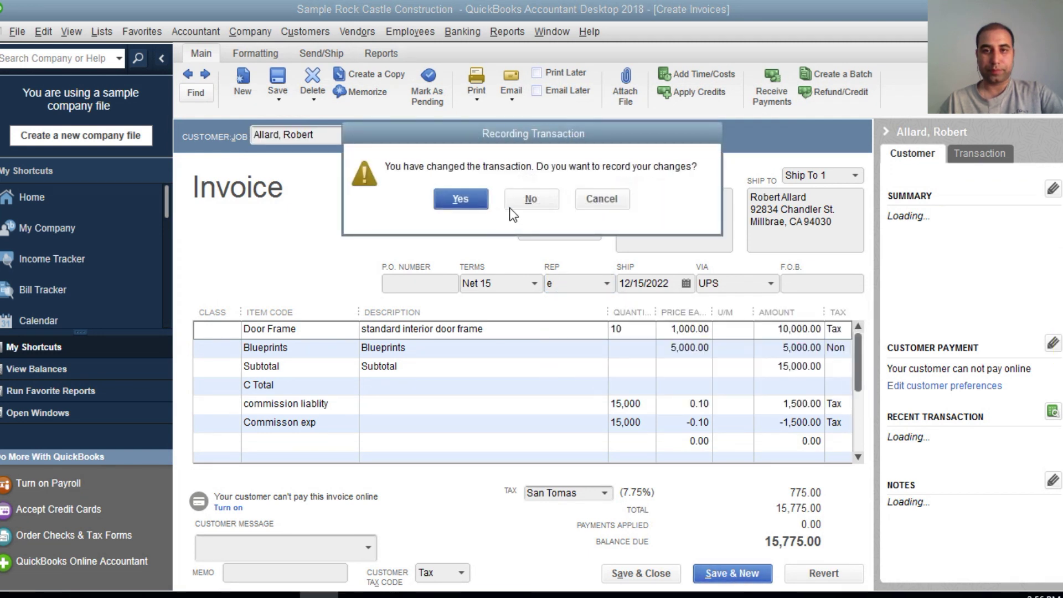
click(601, 199)
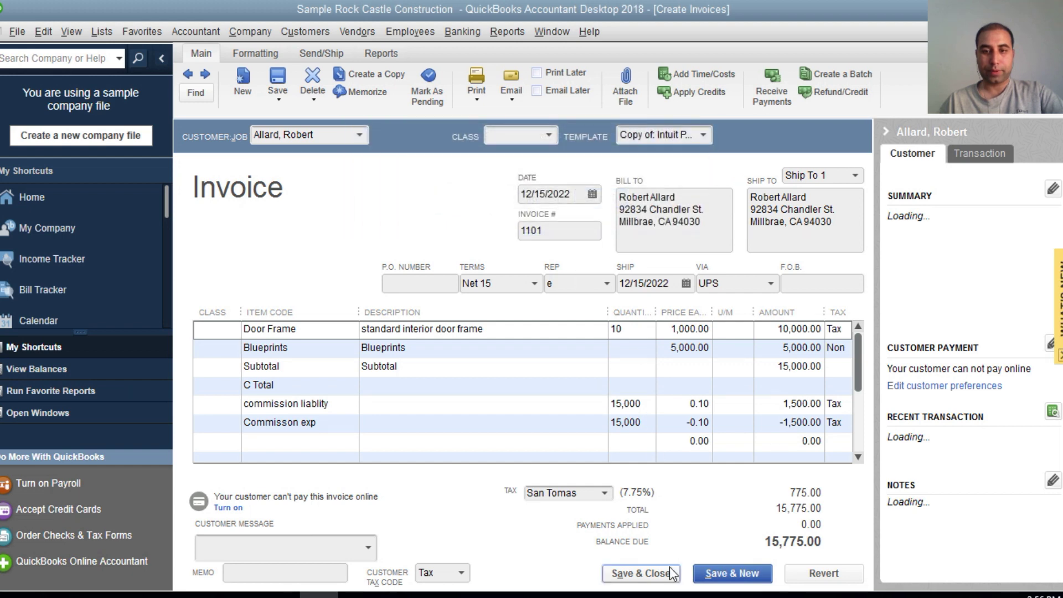
click(640, 573)
click(458, 201)
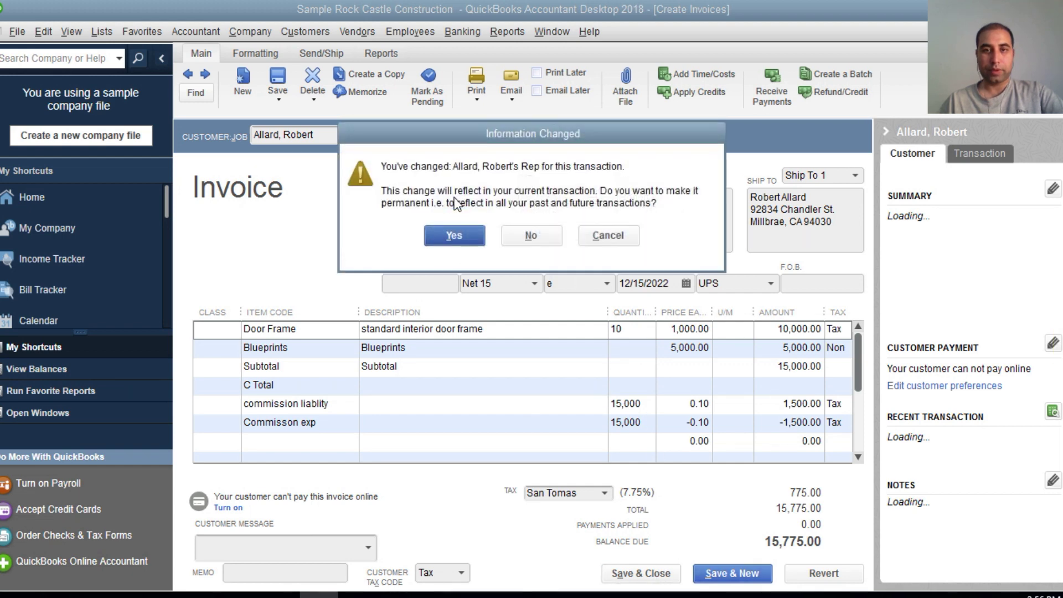
click(454, 235)
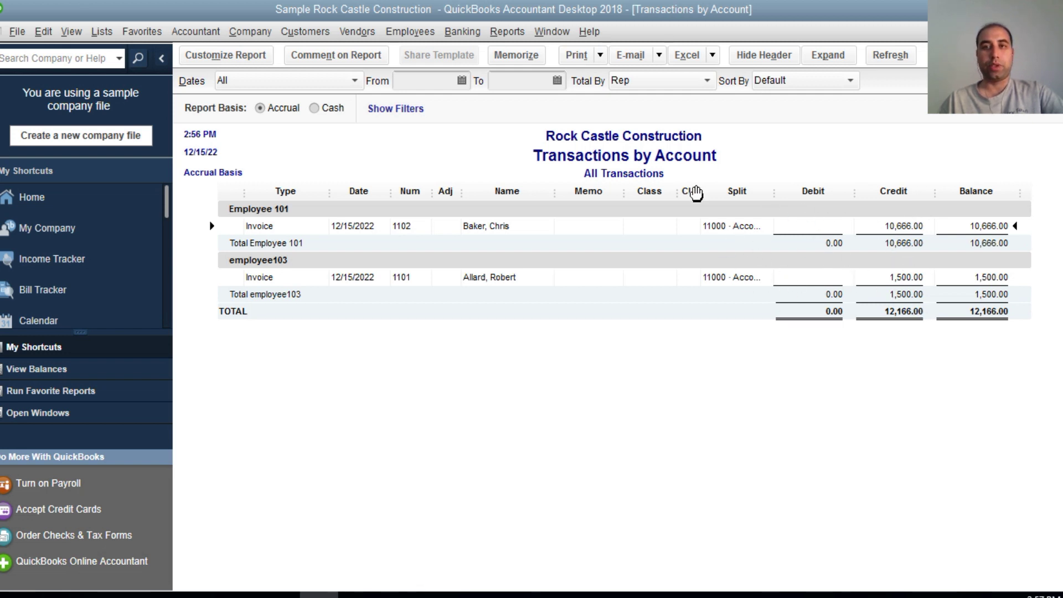
Step: Memorize the report as 'Sales commission report sales rep wise', fixing typos in the name
click(504, 56)
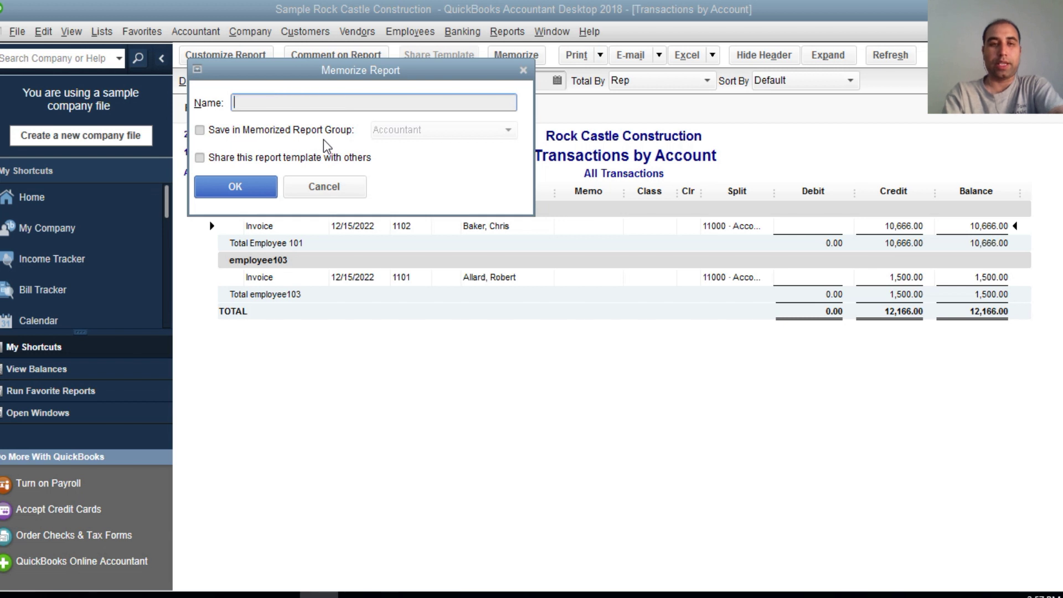
text(R)
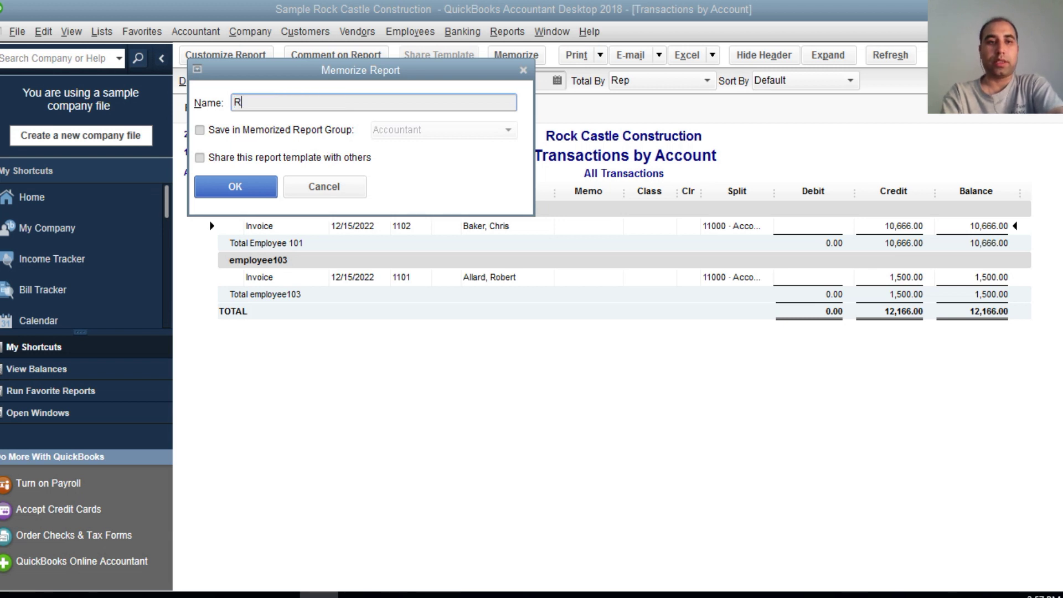
key(BackSpace)
text(Sales )
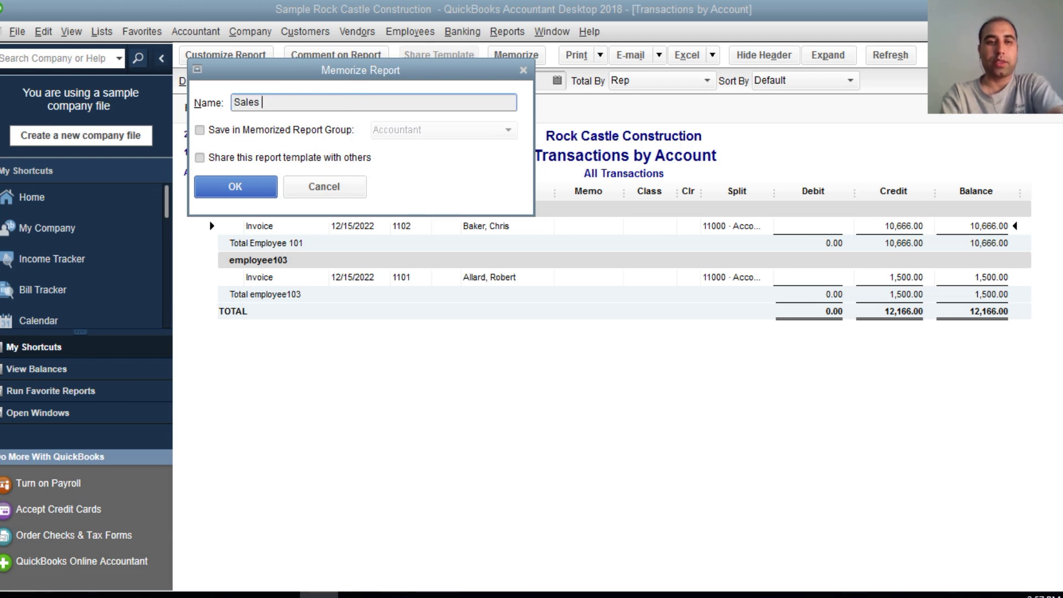
text(commission )
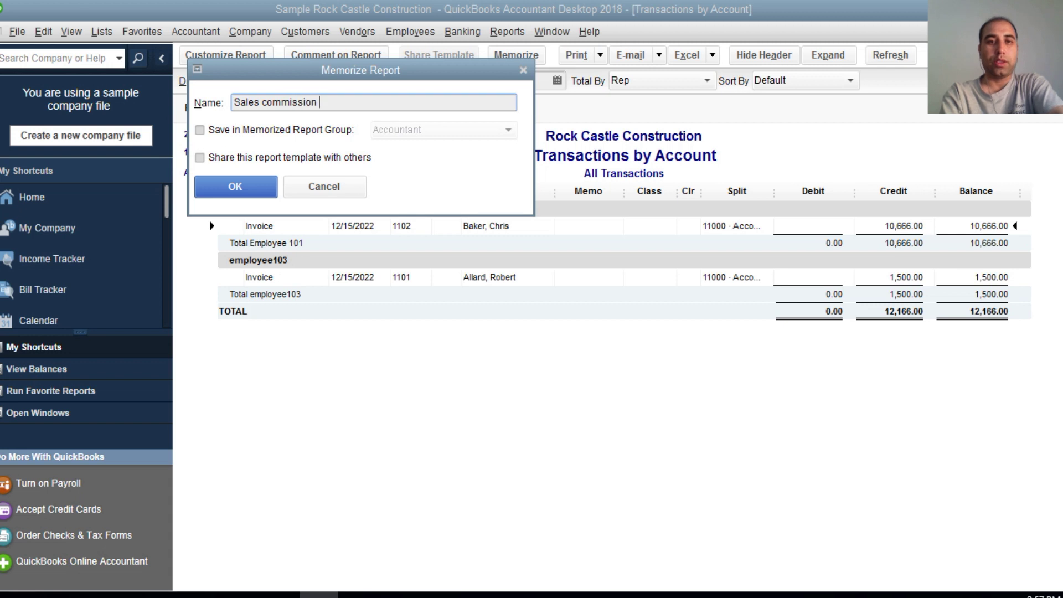
text(report s)
text(alm)
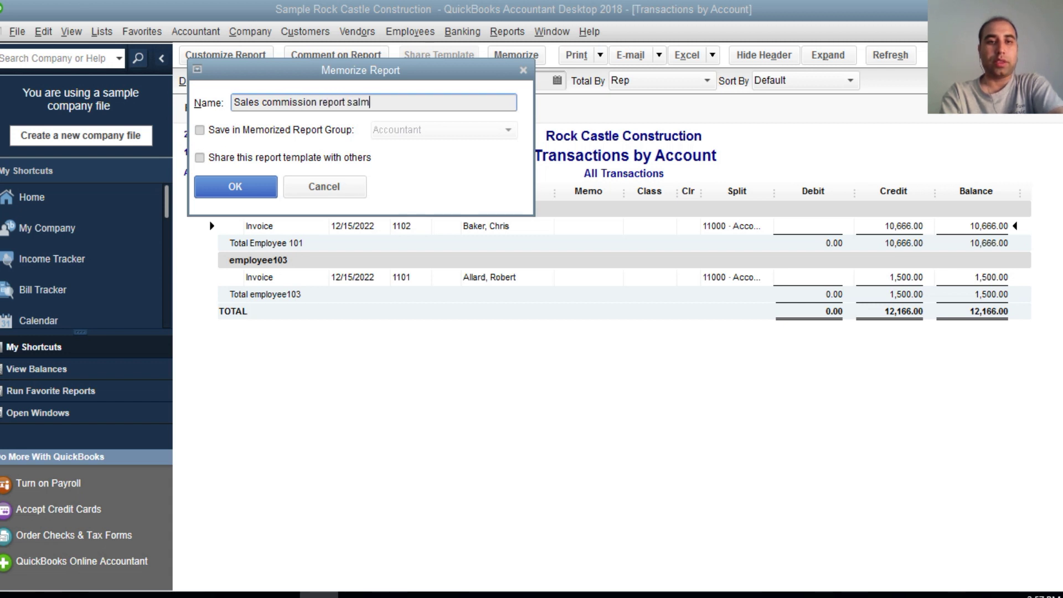
text(es)
key(BackSpace)
key(BackSpace)
key(BackSpace)
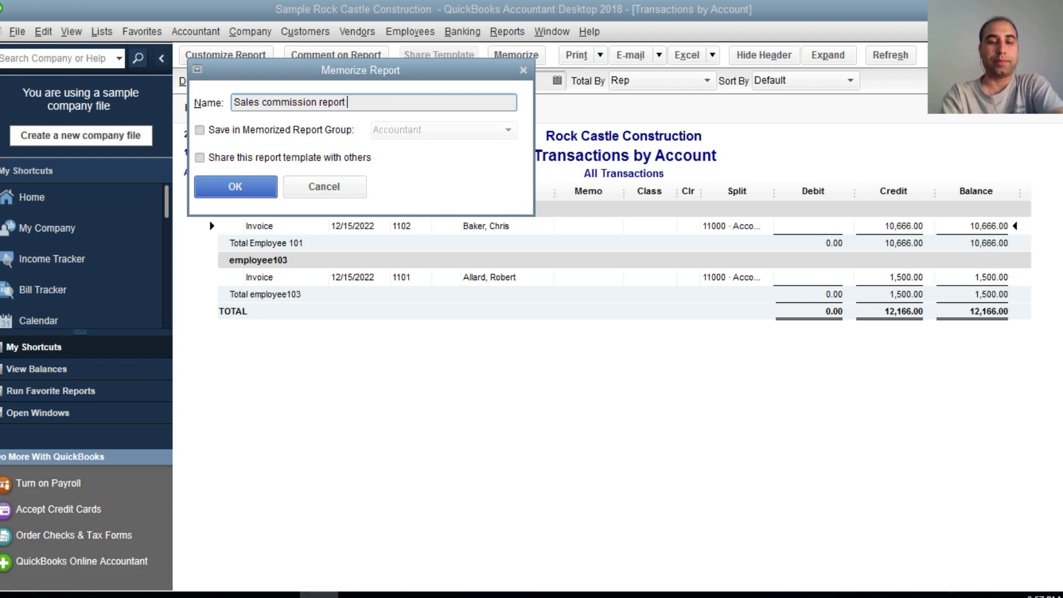
text(sal)
key(BackSpace)
text(es )
text(rep wise)
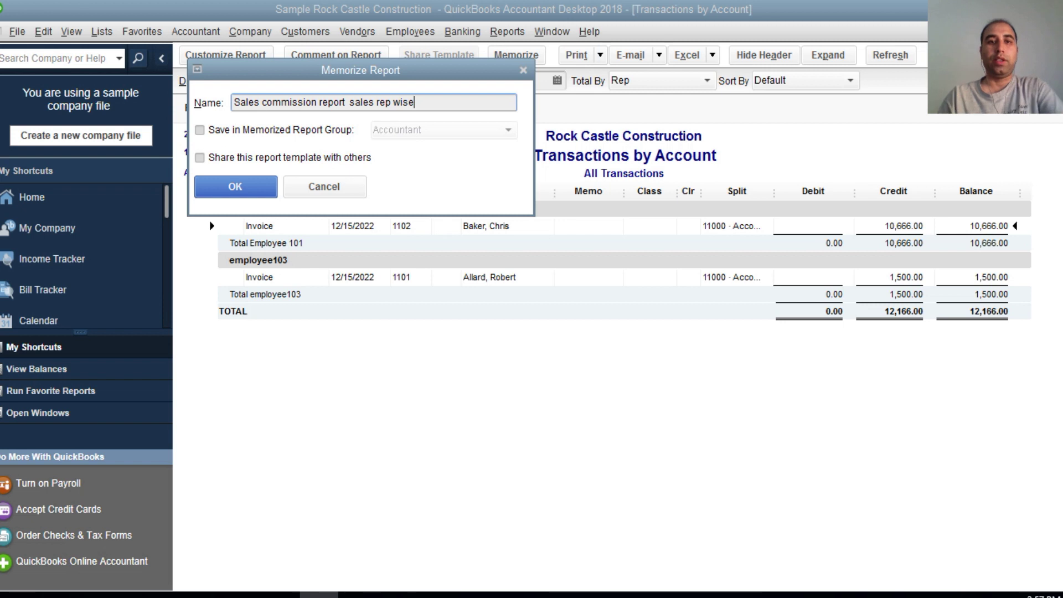
click(234, 188)
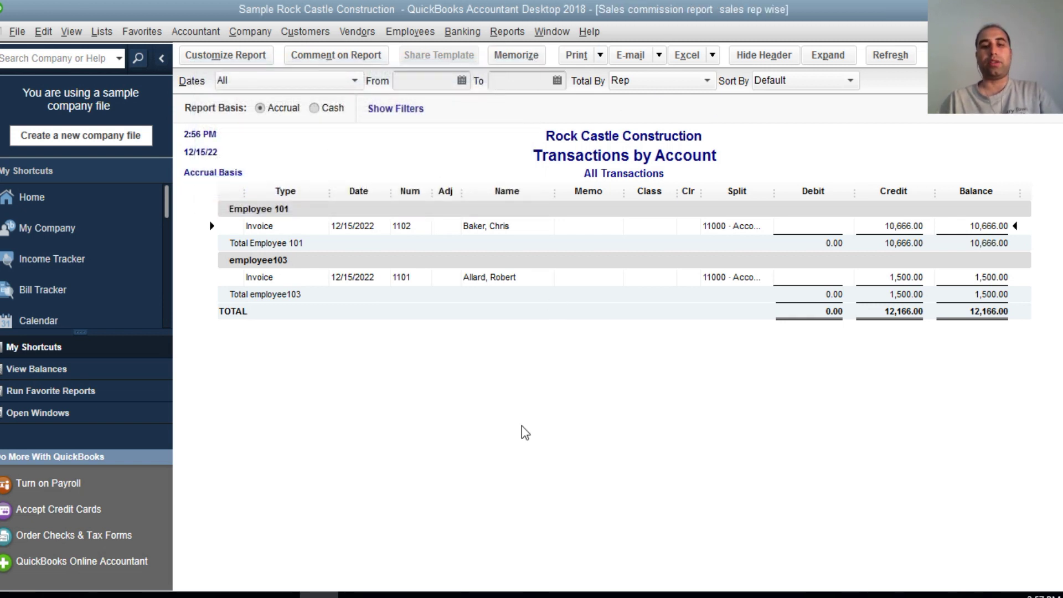
click(507, 31)
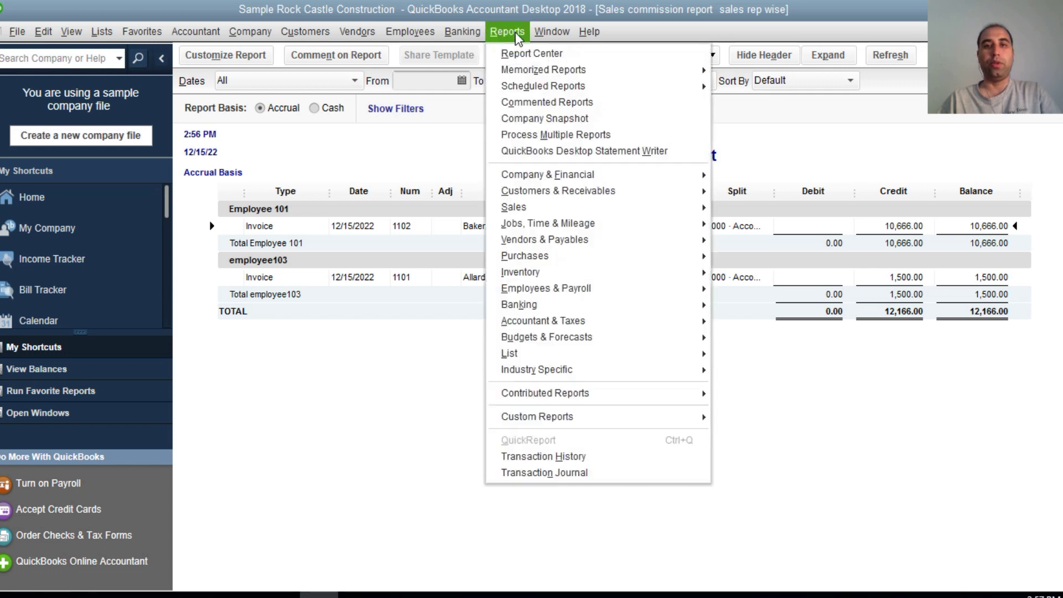